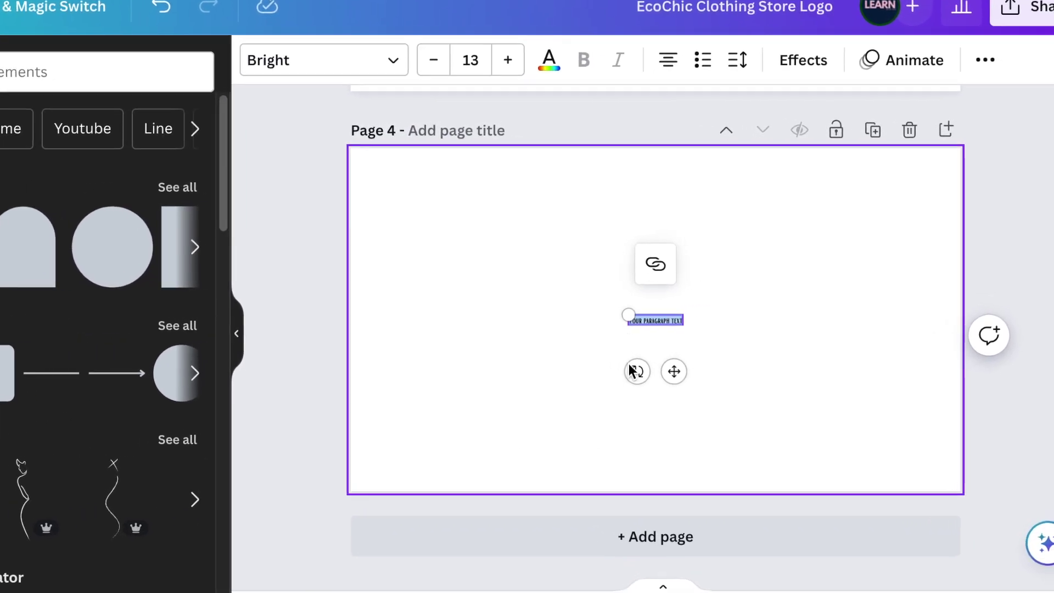
# - Enlarge the 'Your paragraph text' box on page 4 from size 13 to about 61
pyautogui.moveTo(620, 312); pyautogui.dragTo(417, 325)
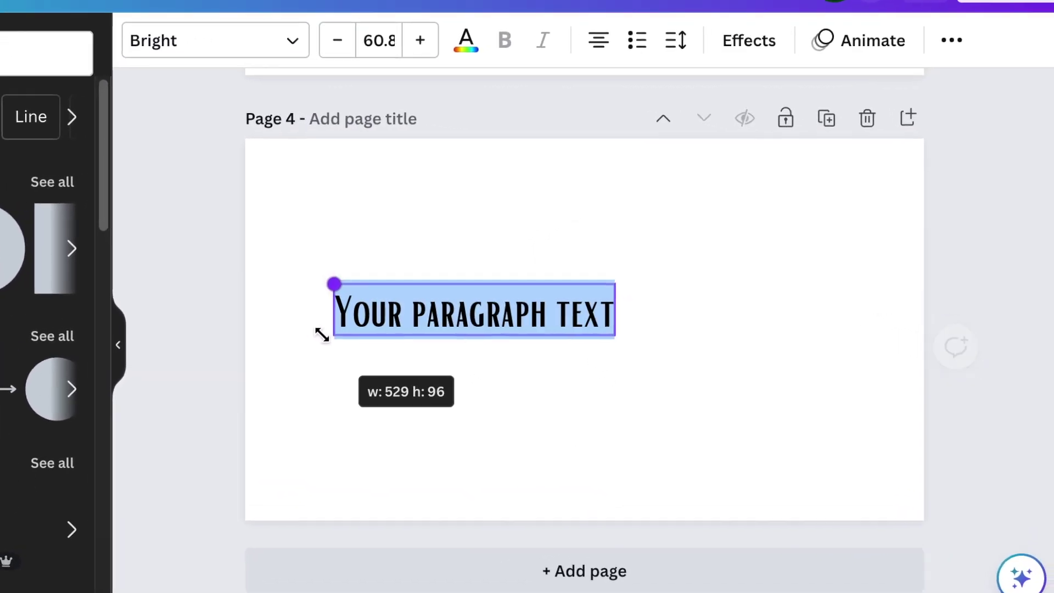
# - Replace the paragraph text with a large letter C in the Monoton font
pyautogui.moveTo(322, 335); pyautogui.dragTo(329, 336)
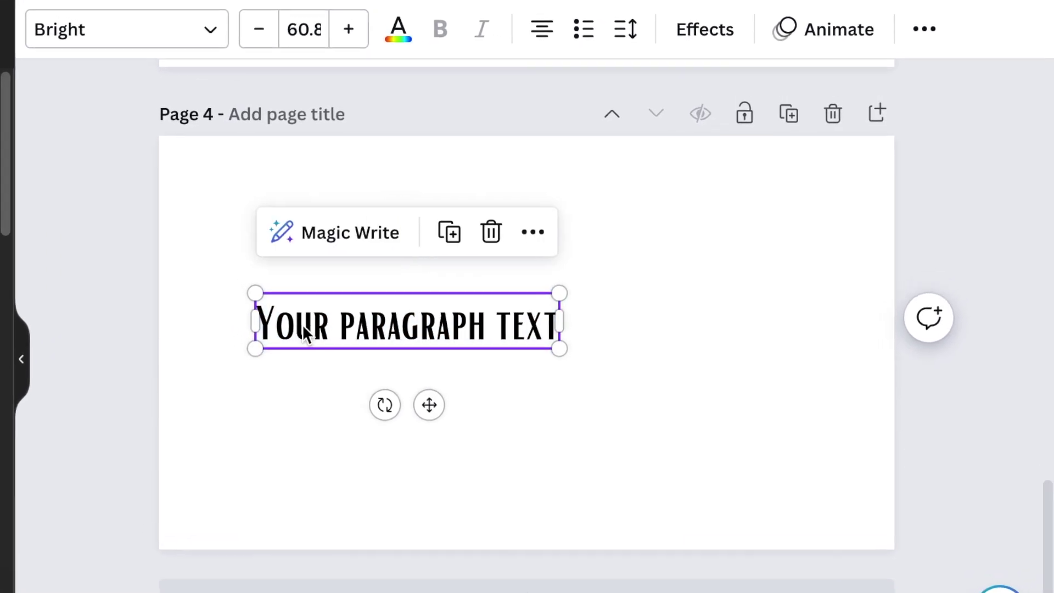
pyautogui.doubleClick(357, 324)
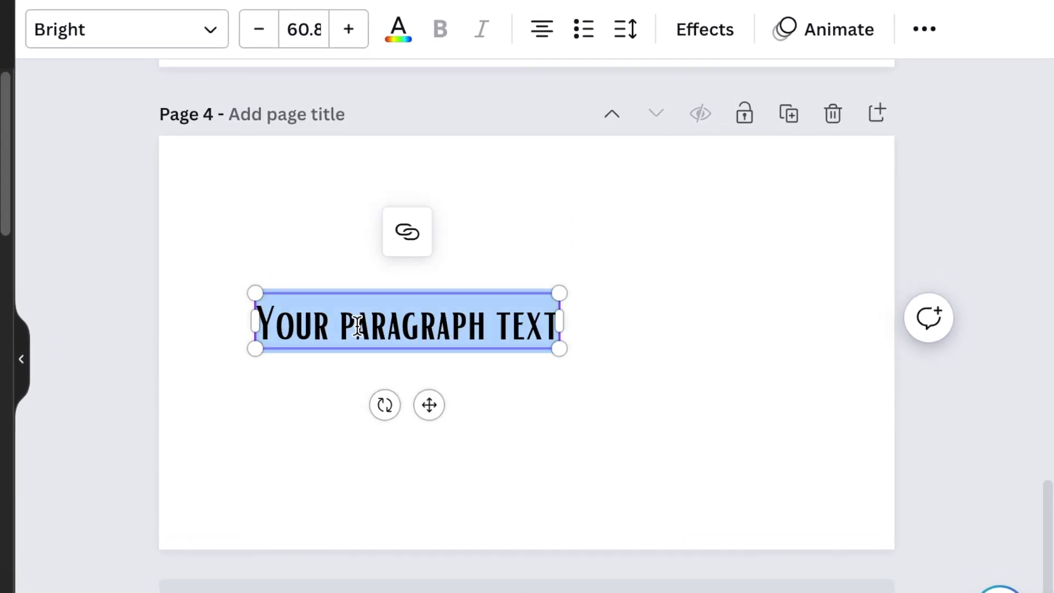
pyautogui.write('C')
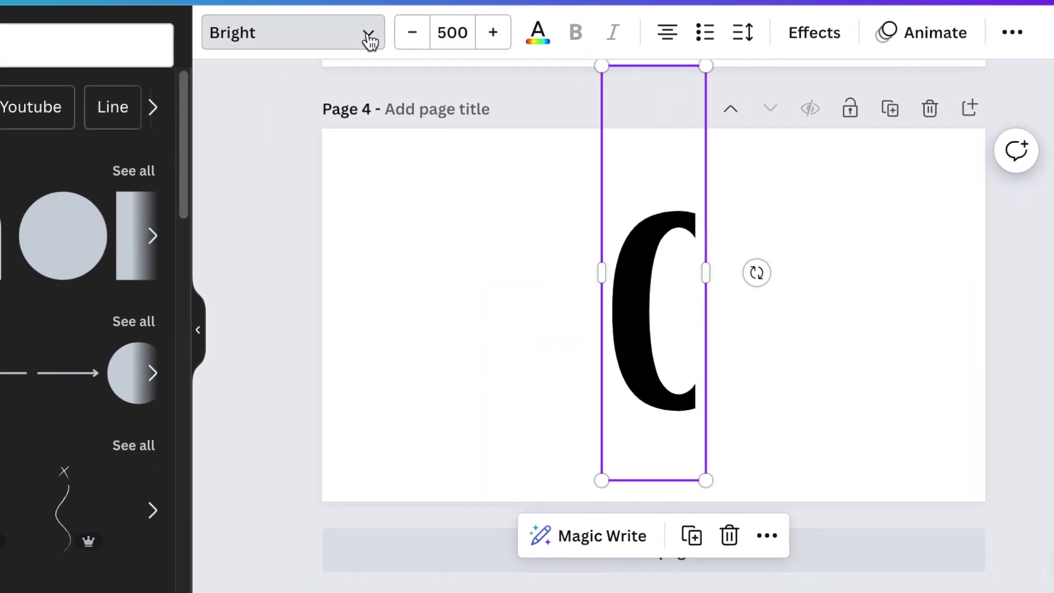
pyautogui.click(369, 34)
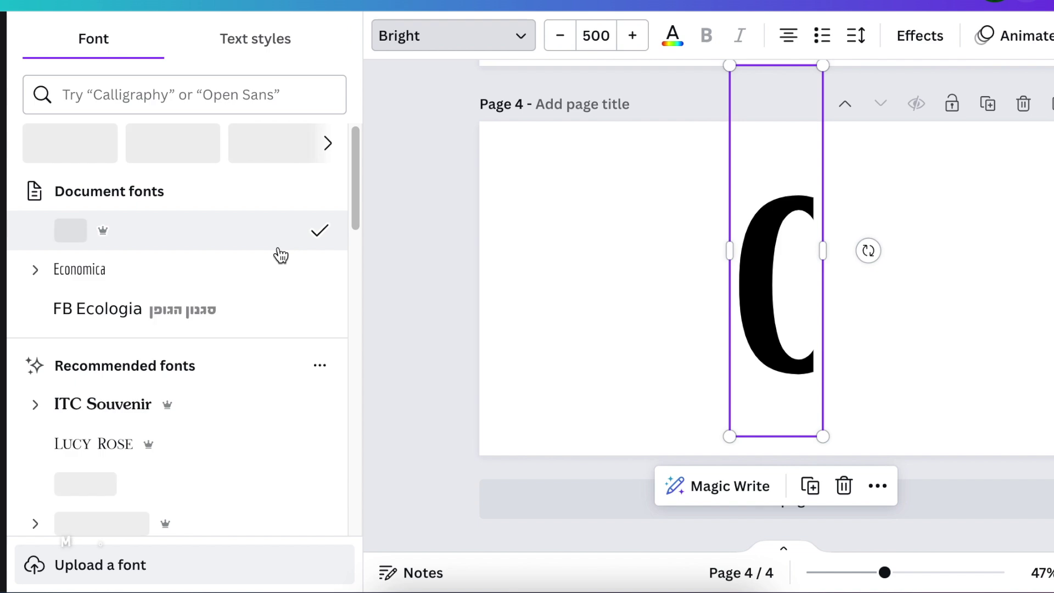
pyautogui.write('monoto')
pyautogui.click(130, 192)
pyautogui.click(796, 332)
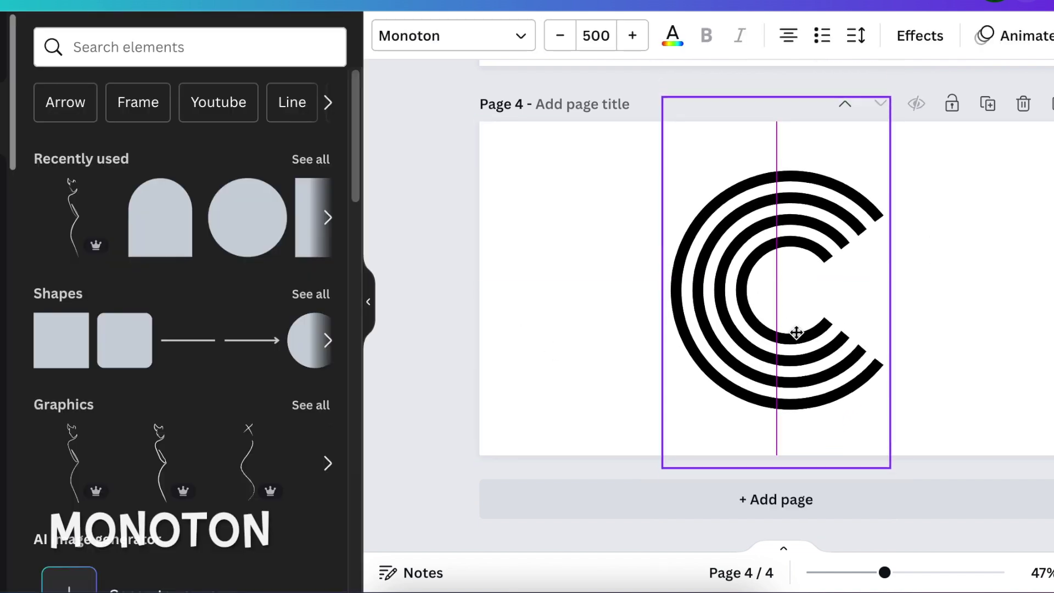
pyautogui.moveTo(795, 332); pyautogui.dragTo(796, 338)
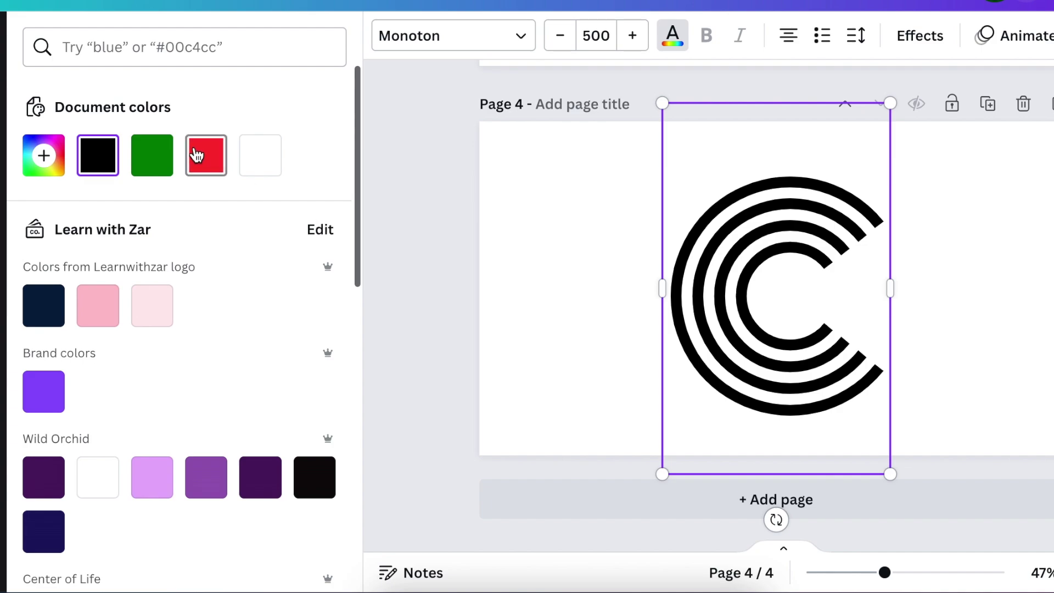
# - Colour the C red and make the page background black
pyautogui.click(196, 155)
pyautogui.click(509, 263)
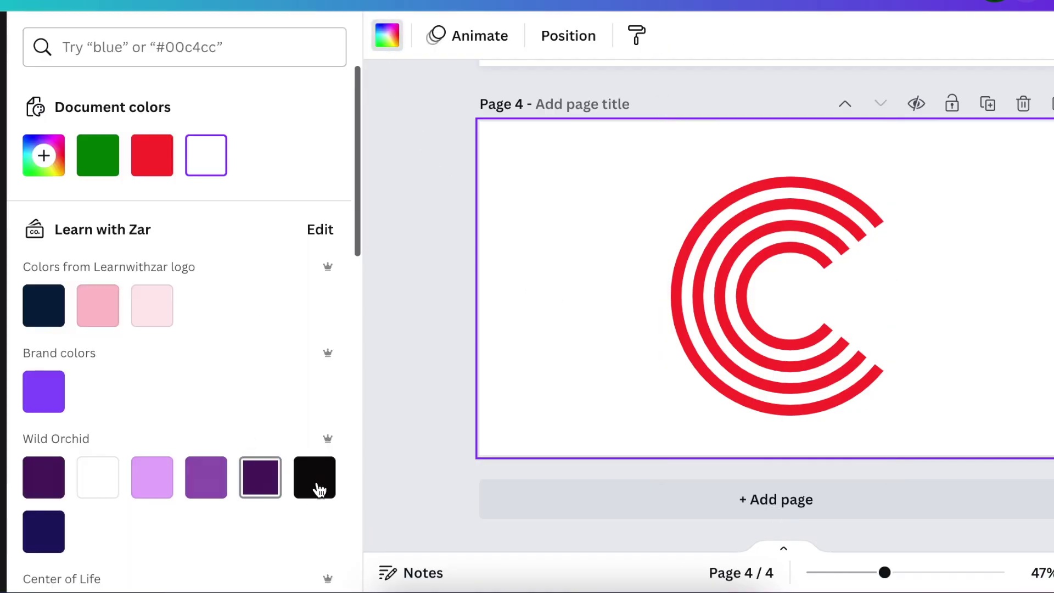
pyautogui.click(321, 483)
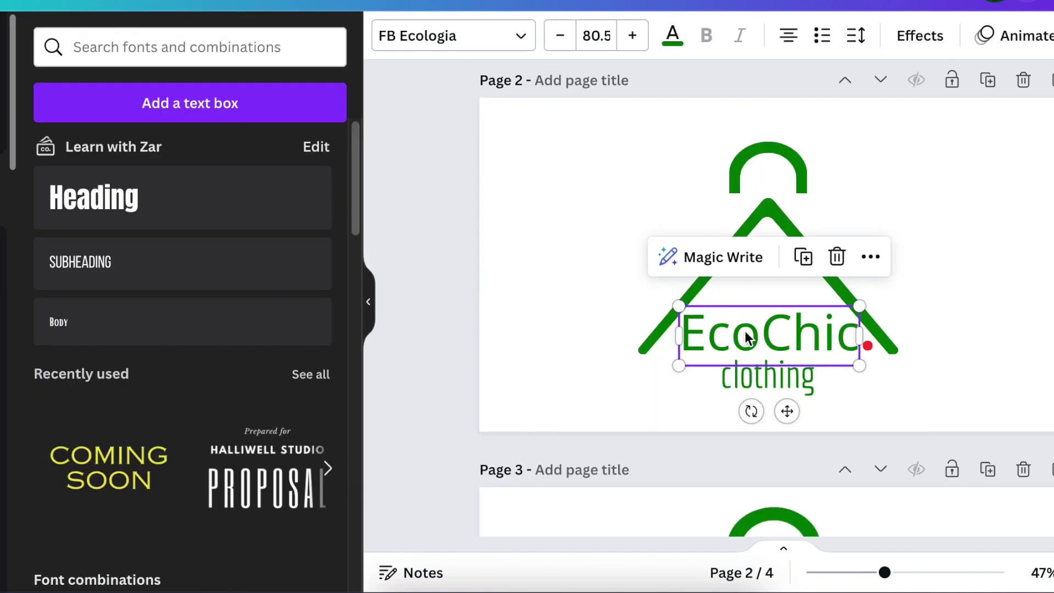
# - Paste the copied EcoChic text onto page 4 and retype it as a lowercase e
pyautogui.scroll(-10, 658, 316)
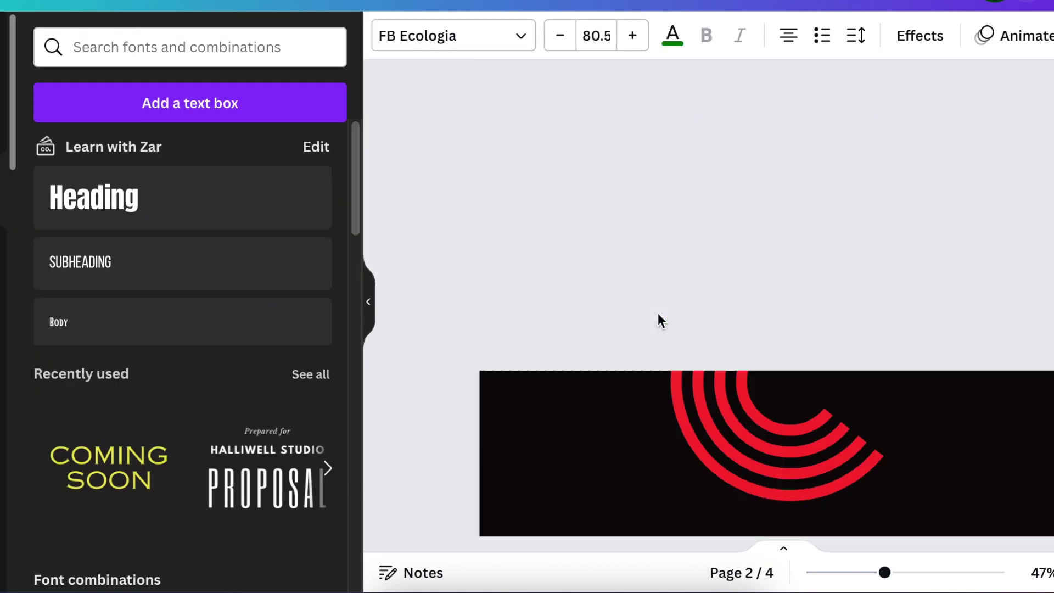
pyautogui.click(564, 352)
pyautogui.hotkey('ctrl', 'v')
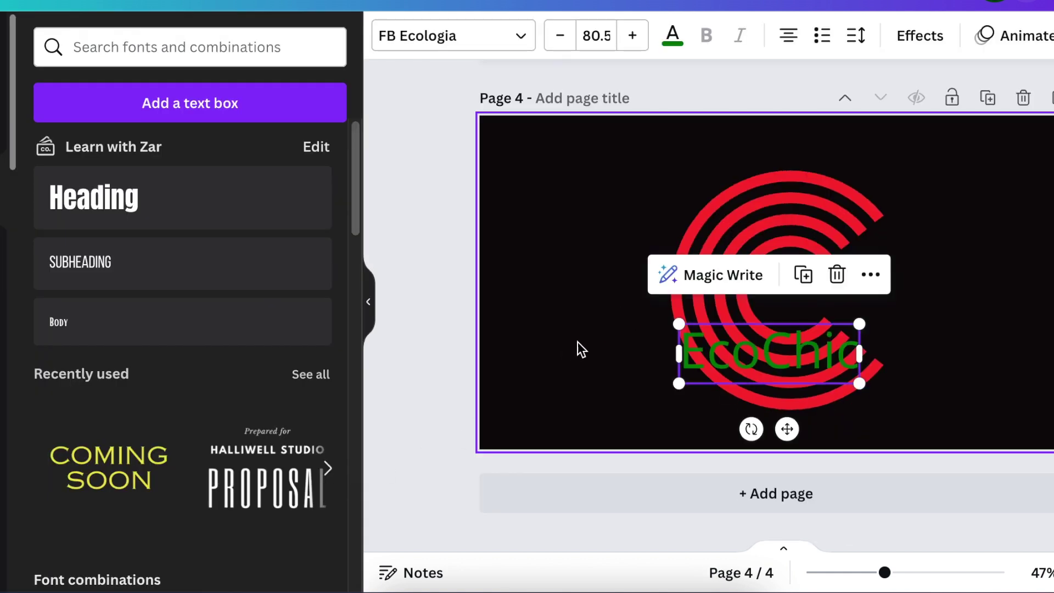
pyautogui.moveTo(762, 354); pyautogui.dragTo(585, 273)
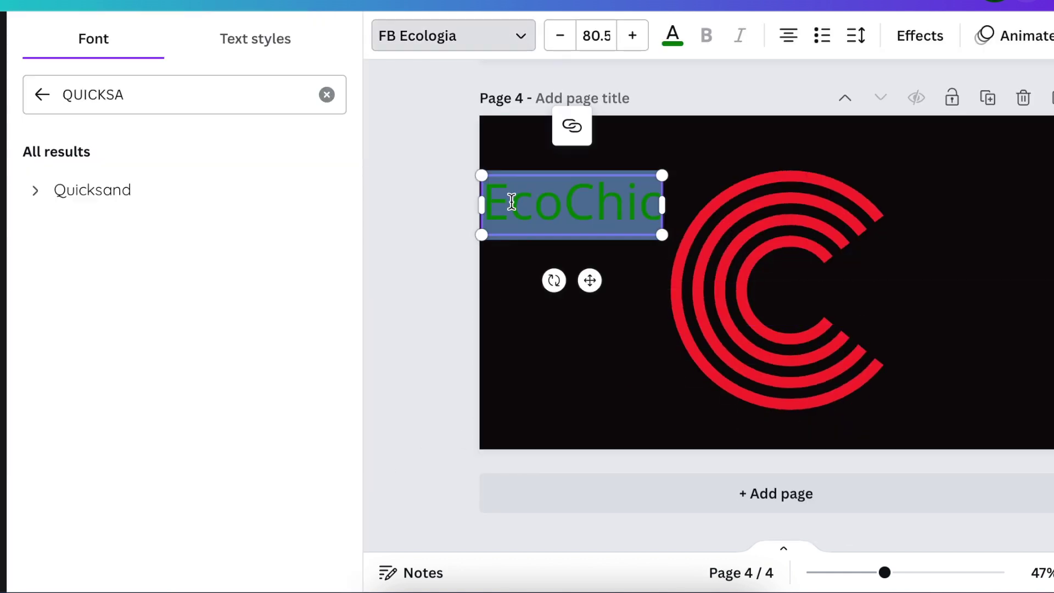
pyautogui.write('e')
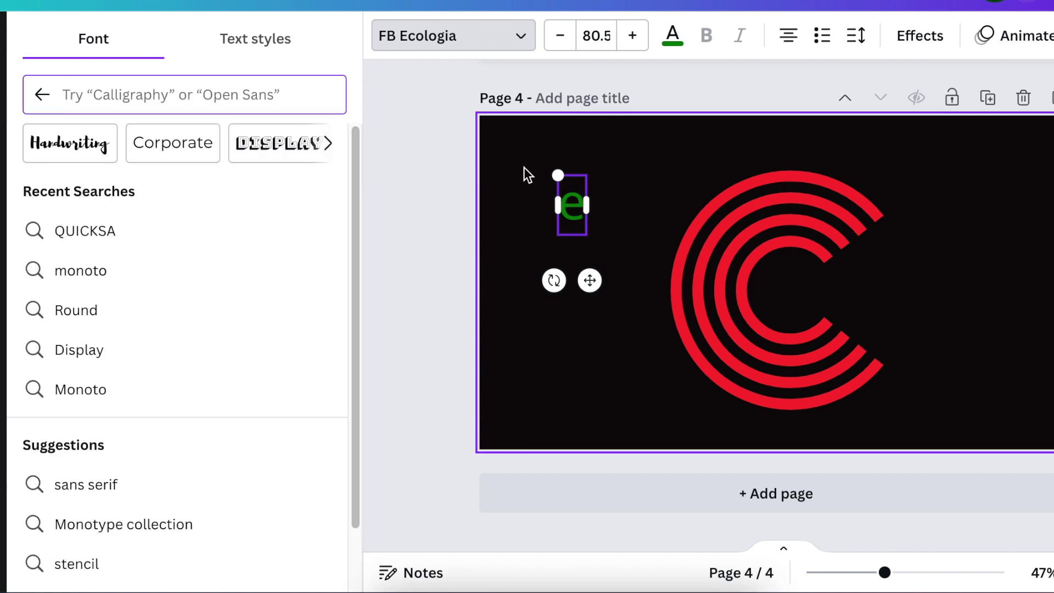
# - Enlarge the green e to size 194 and centre it inside the red C
pyautogui.moveTo(557, 174); pyautogui.dragTo(407, 169)
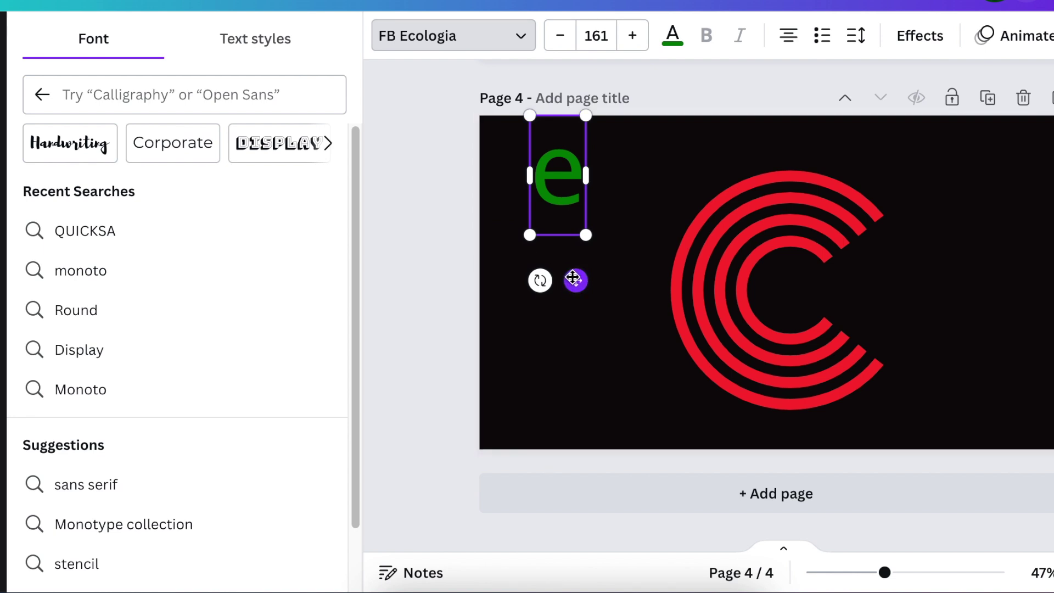
pyautogui.moveTo(575, 280); pyautogui.dragTo(802, 394)
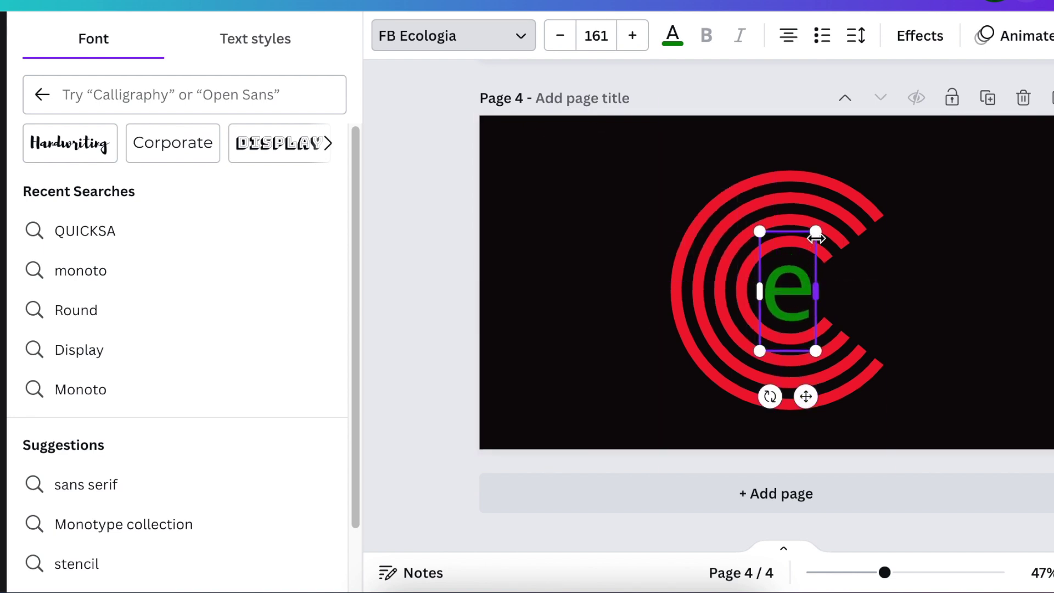
pyautogui.moveTo(816, 231); pyautogui.dragTo(823, 217)
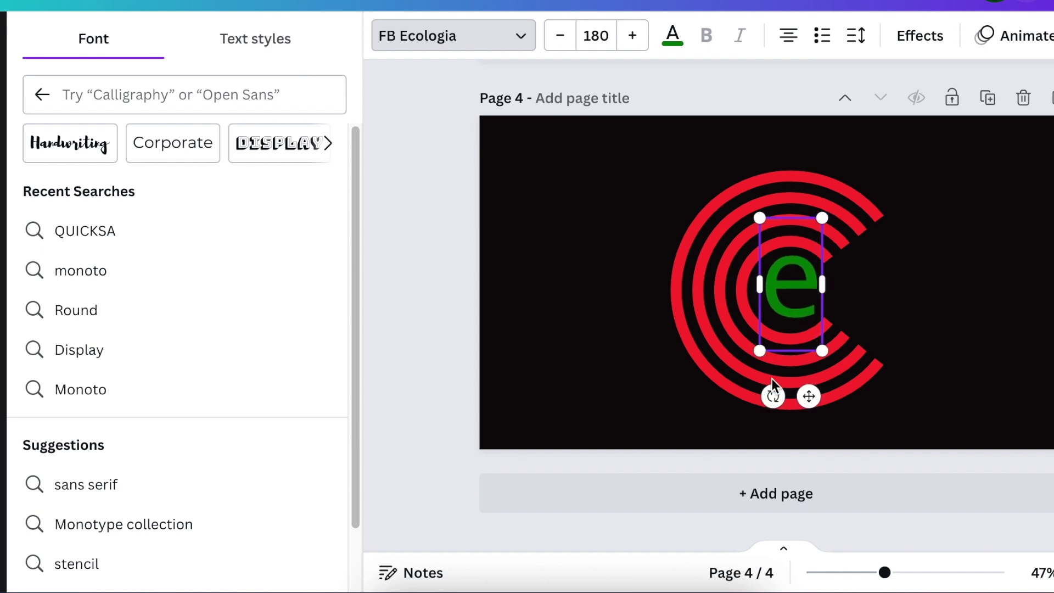
pyautogui.moveTo(758, 356); pyautogui.dragTo(751, 365)
pyautogui.click(999, 357)
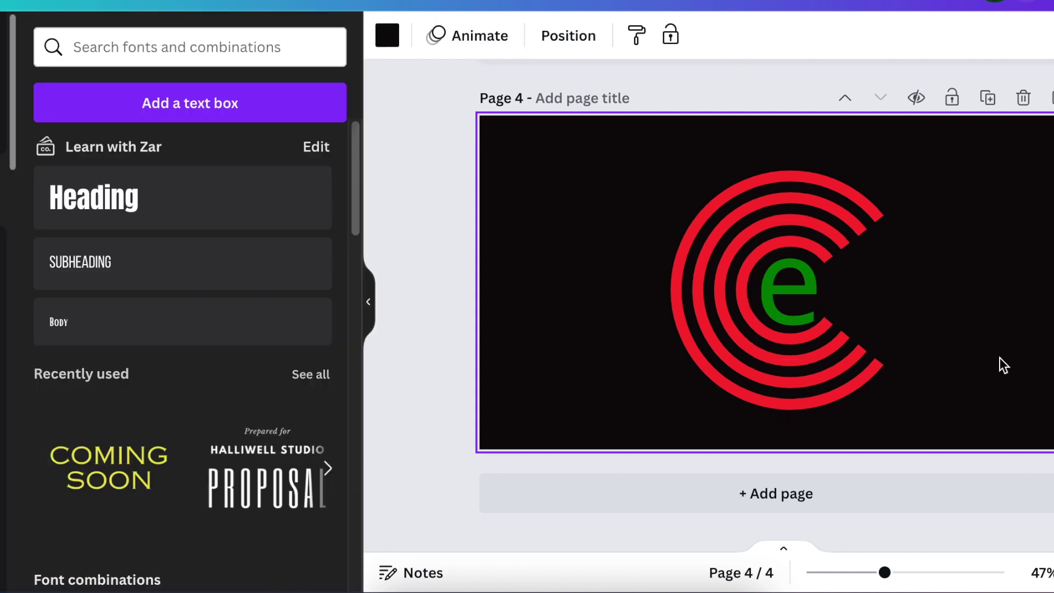
# - Switch the e to the Quicksand font and enlarge it to size 221
pyautogui.click(795, 298)
pyautogui.moveTo(792, 295); pyautogui.dragTo(794, 298)
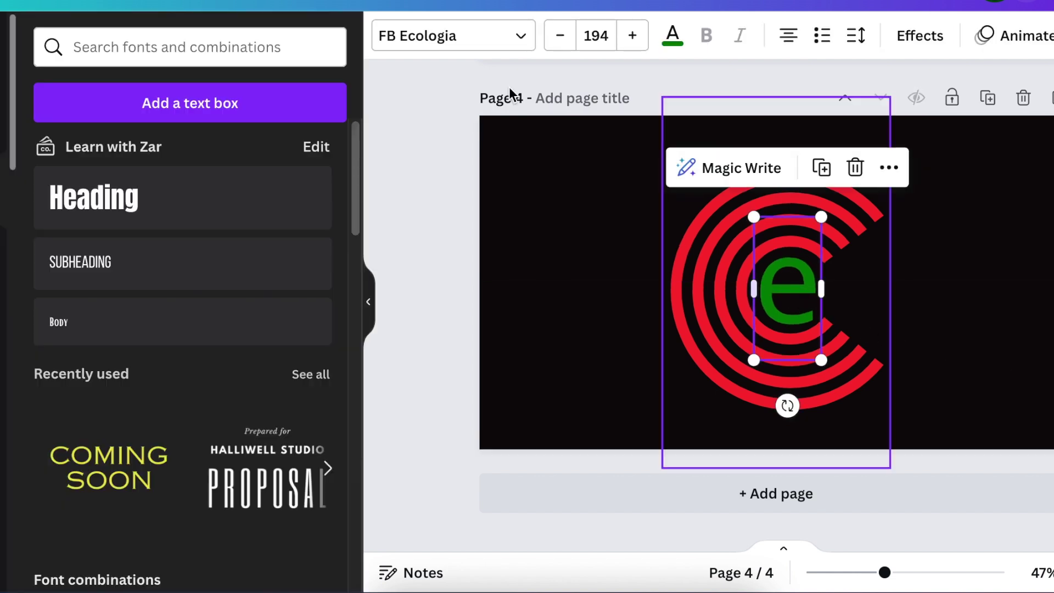
pyautogui.click(505, 43)
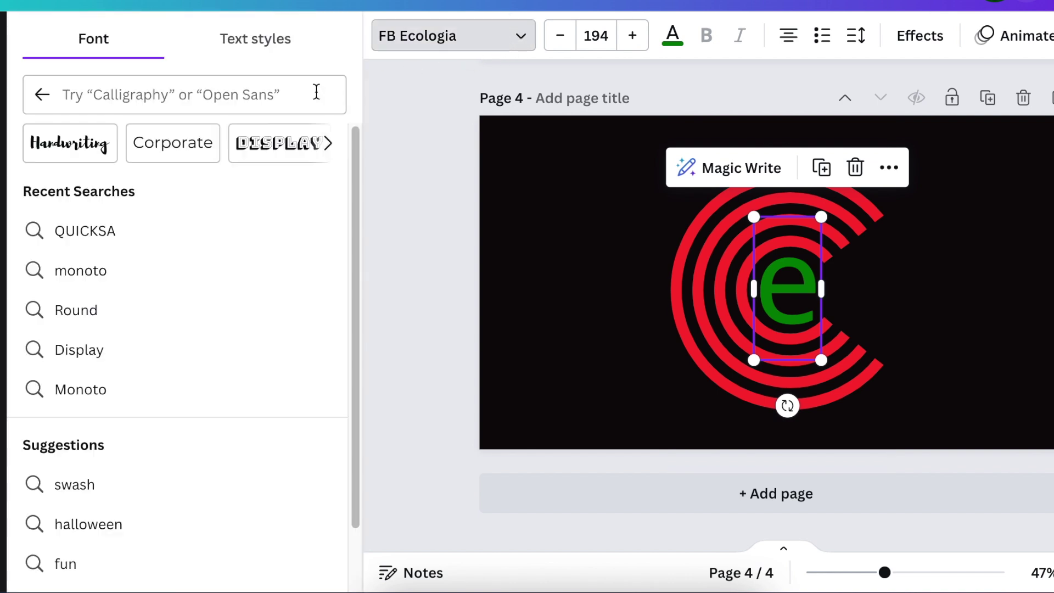
pyautogui.click(108, 231)
pyautogui.click(117, 192)
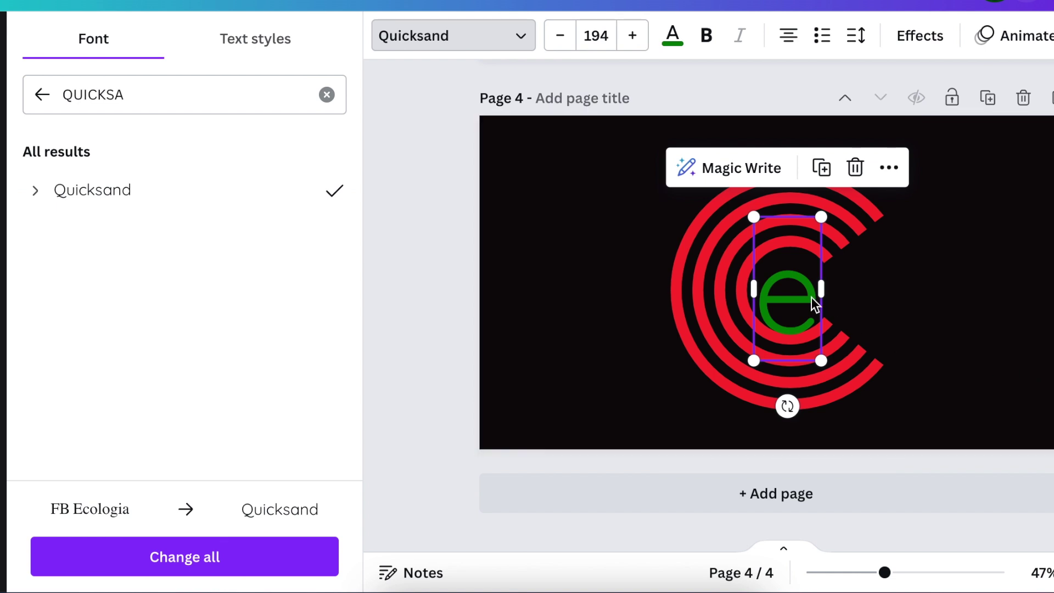
pyautogui.moveTo(821, 216); pyautogui.dragTo(830, 193)
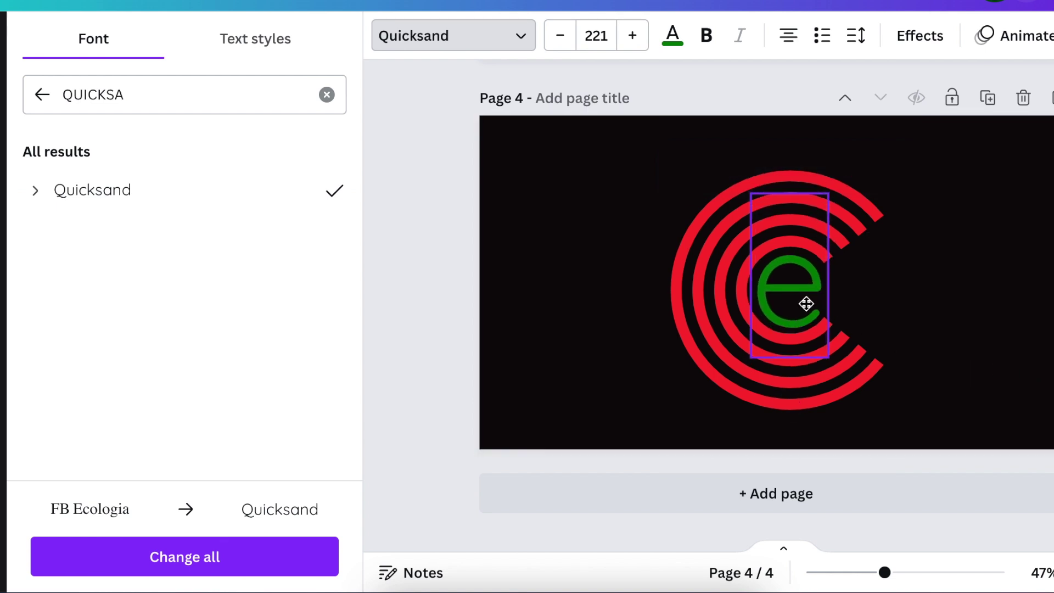
# - Make the e light grey from the default text colours
pyautogui.click(806, 303)
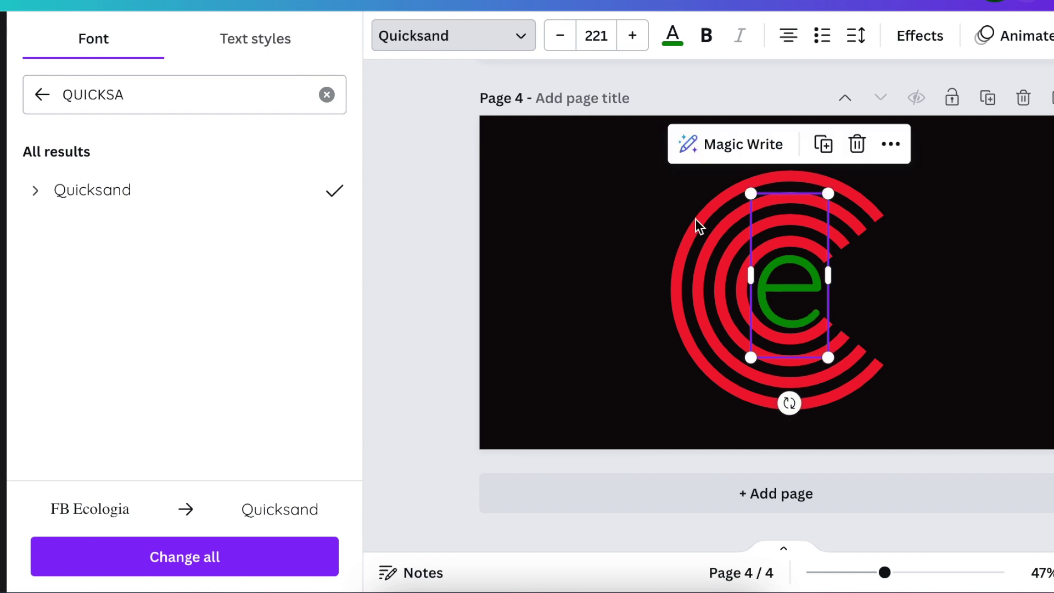
pyautogui.click(678, 41)
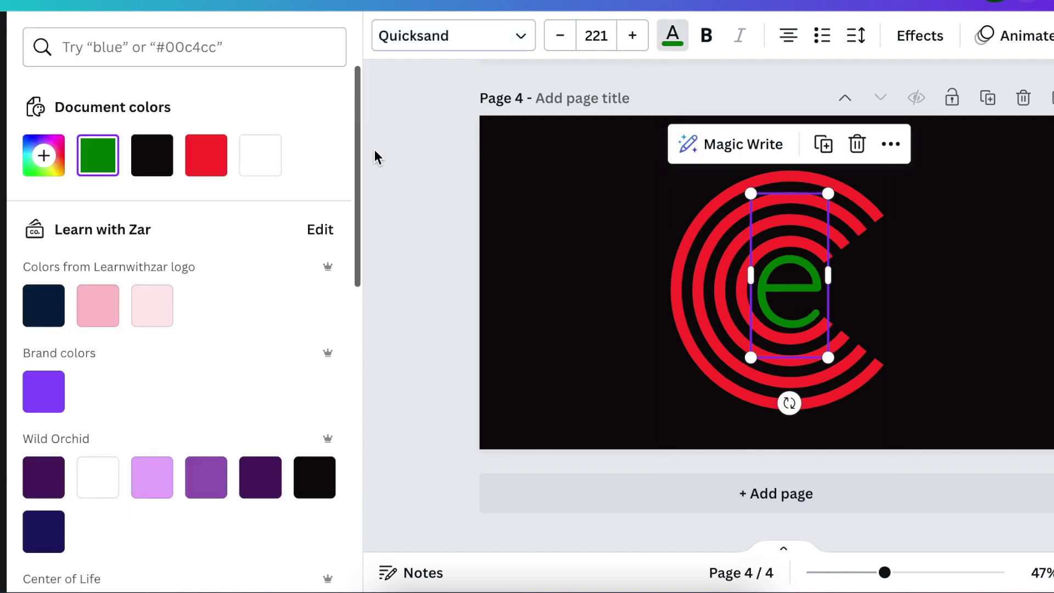
pyautogui.moveTo(359, 154); pyautogui.dragTo(393, 522)
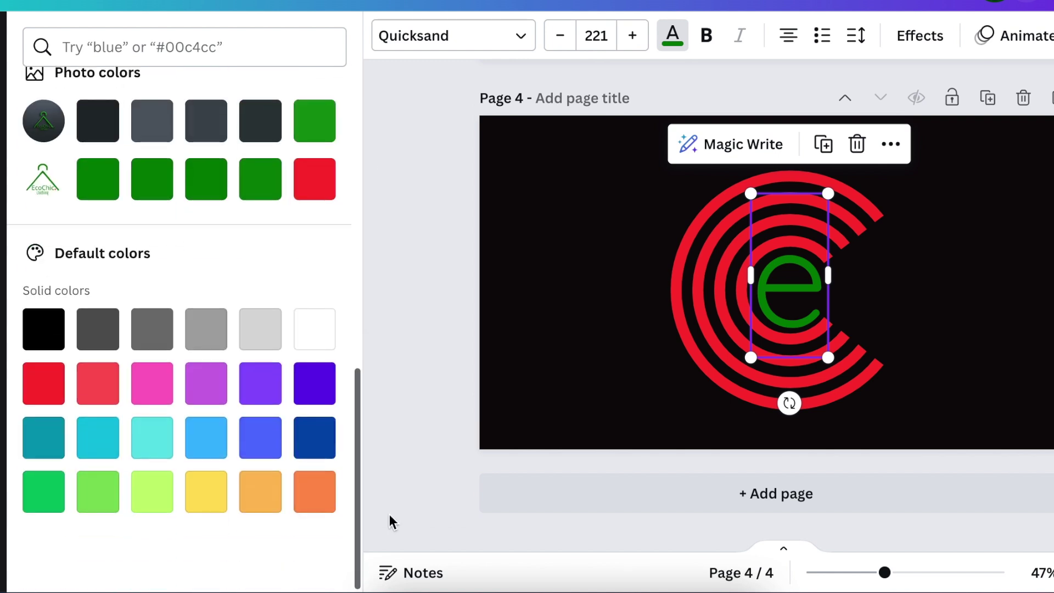
pyautogui.click(261, 332)
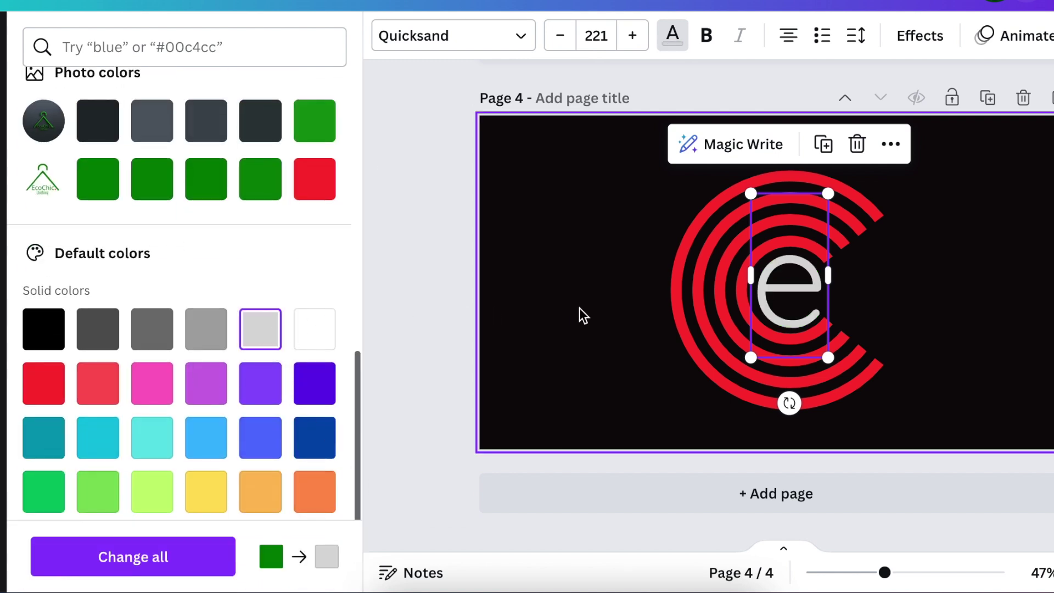
pyautogui.click(529, 326)
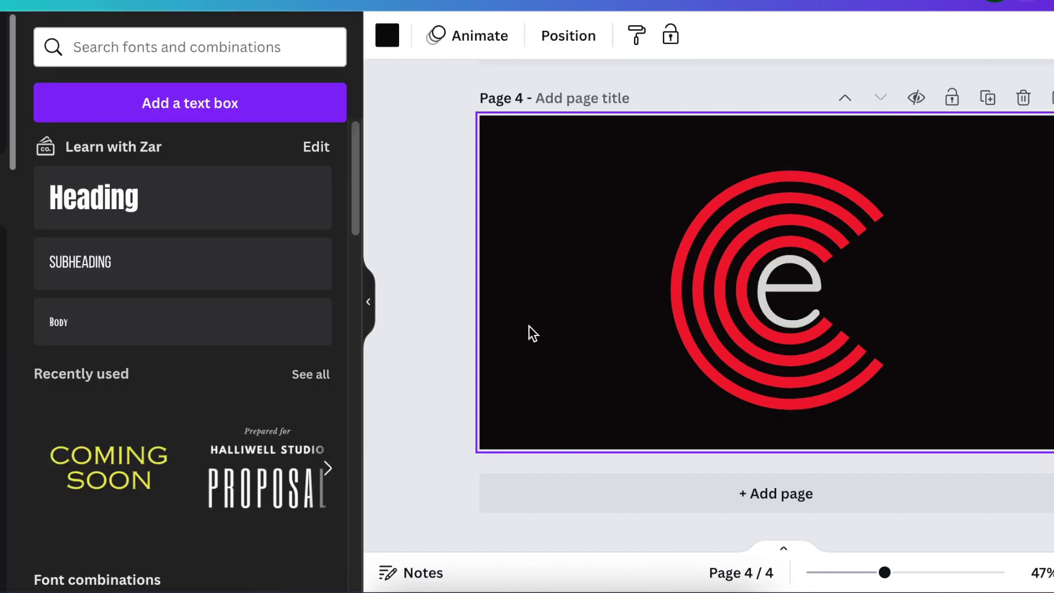
pyautogui.click(791, 310)
# - Paste the EcoChic text from page 2 onto page 4 and make it light grey
pyautogui.click(592, 268)
pyautogui.scroll(8, 592, 269)
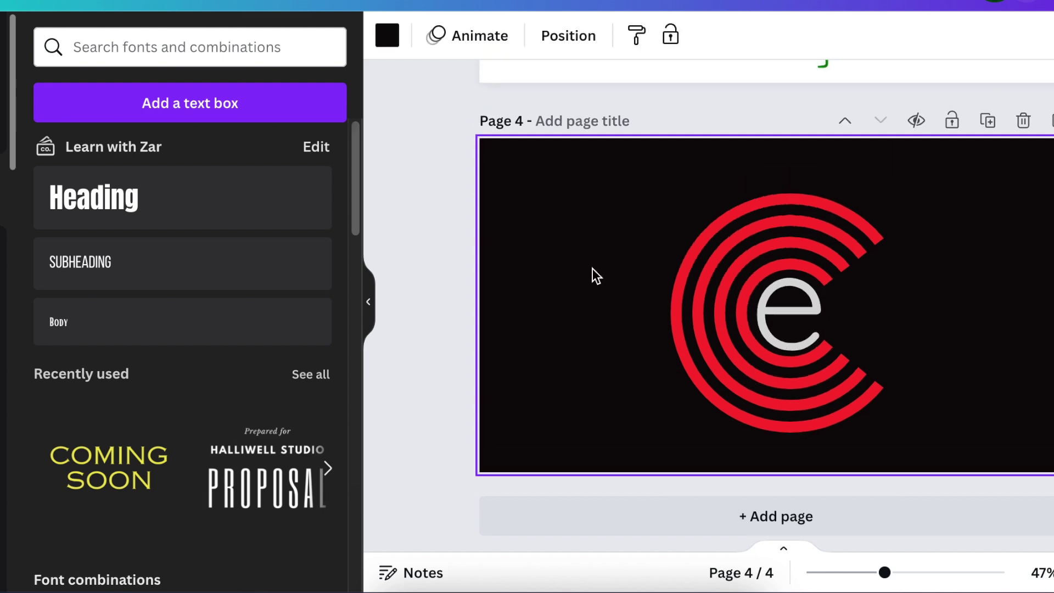
pyautogui.scroll(2, 591, 268)
pyautogui.click(736, 136)
pyautogui.scroll(-10, 666, 322)
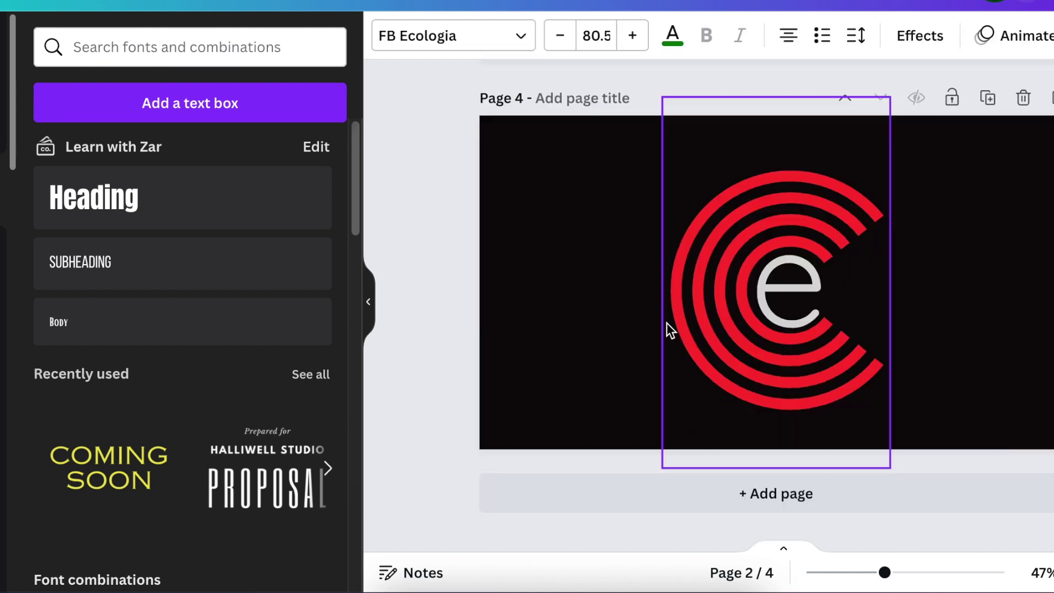
pyautogui.click(543, 268)
pyautogui.hotkey('ctrl', 'v')
pyautogui.moveTo(752, 358); pyautogui.dragTo(573, 210)
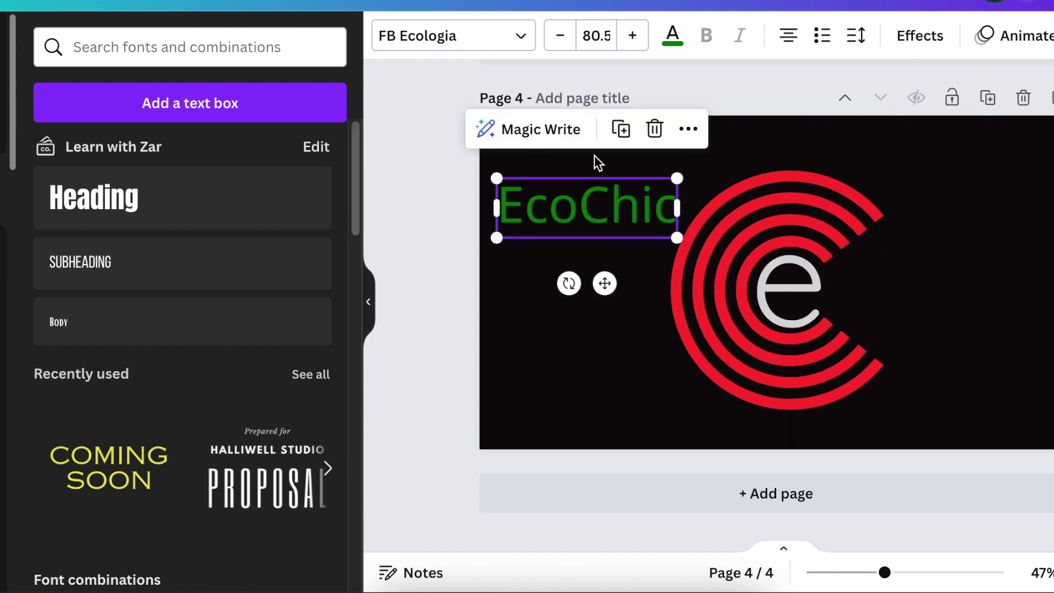
pyautogui.click(671, 37)
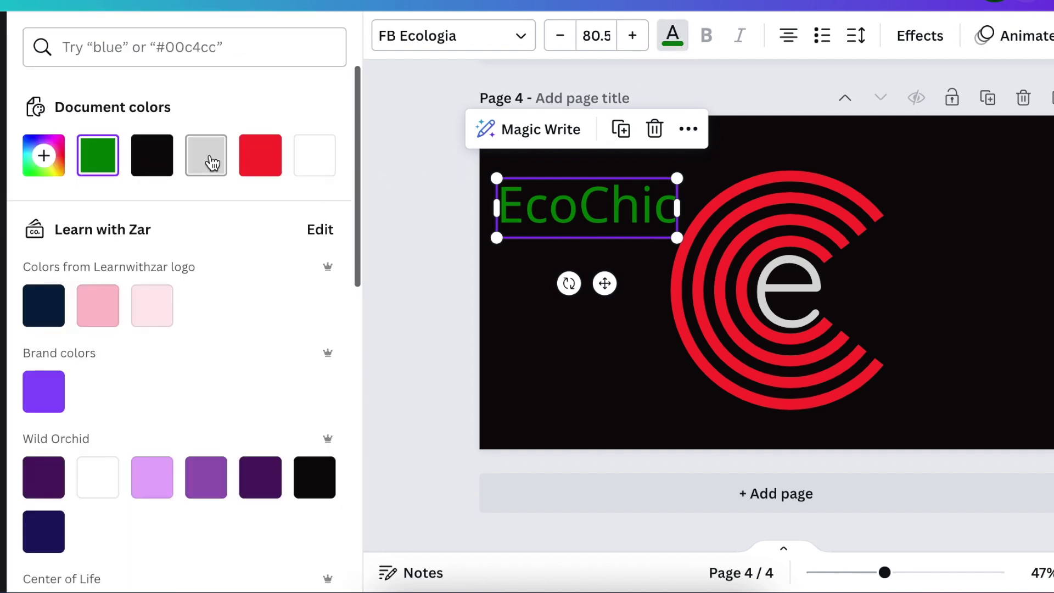
pyautogui.click(206, 156)
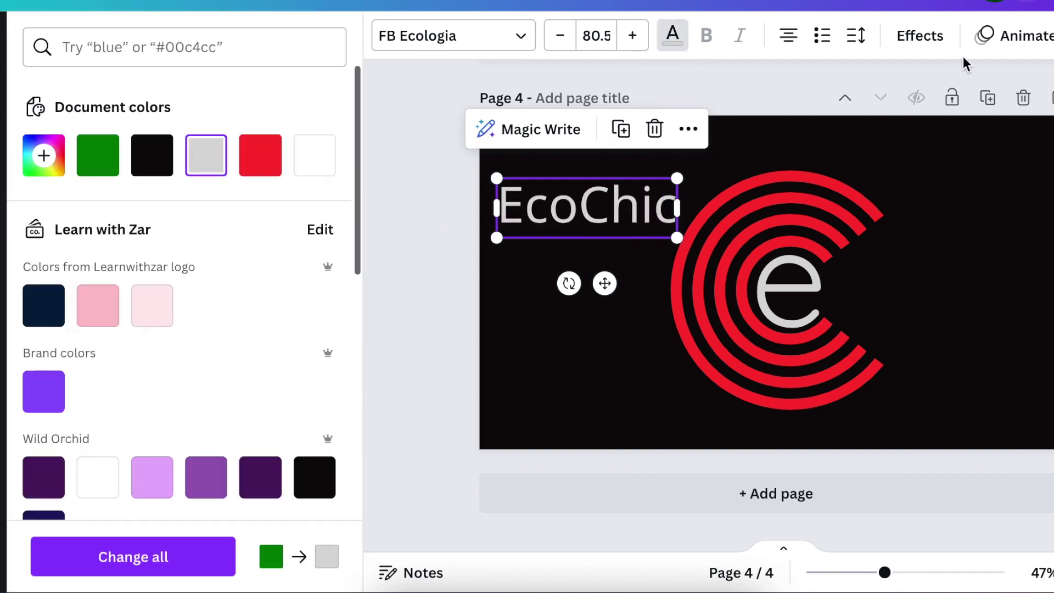
# - Give EcoChic a black background with roundness 0 and spread 13, then shrink it to size 60
pyautogui.click(920, 36)
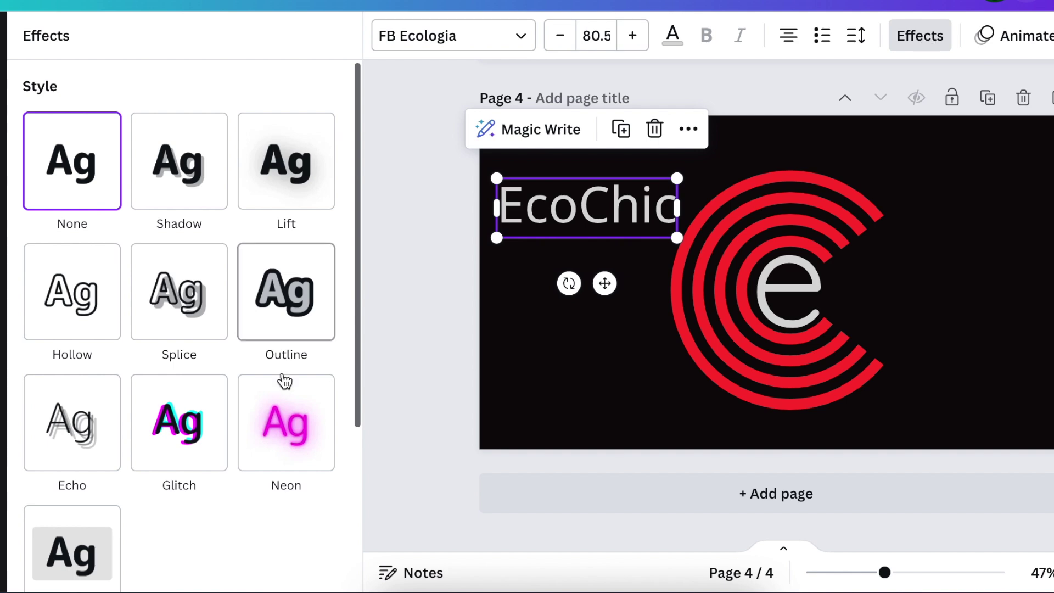
pyautogui.scroll(-3, 108, 498)
pyautogui.click(77, 463)
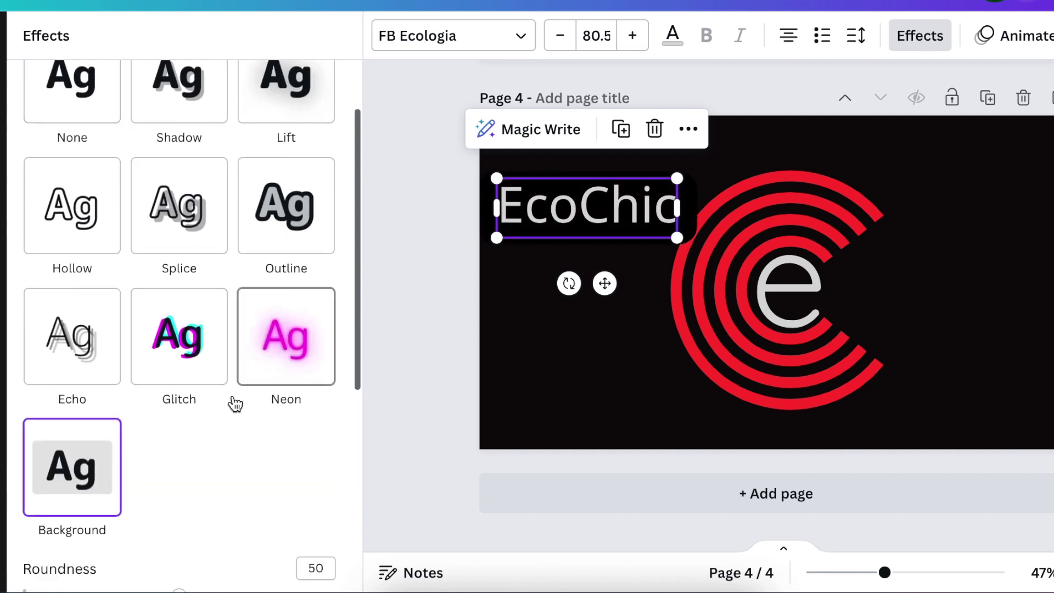
pyautogui.scroll(-5, 203, 483)
pyautogui.scroll(-1, 241, 527)
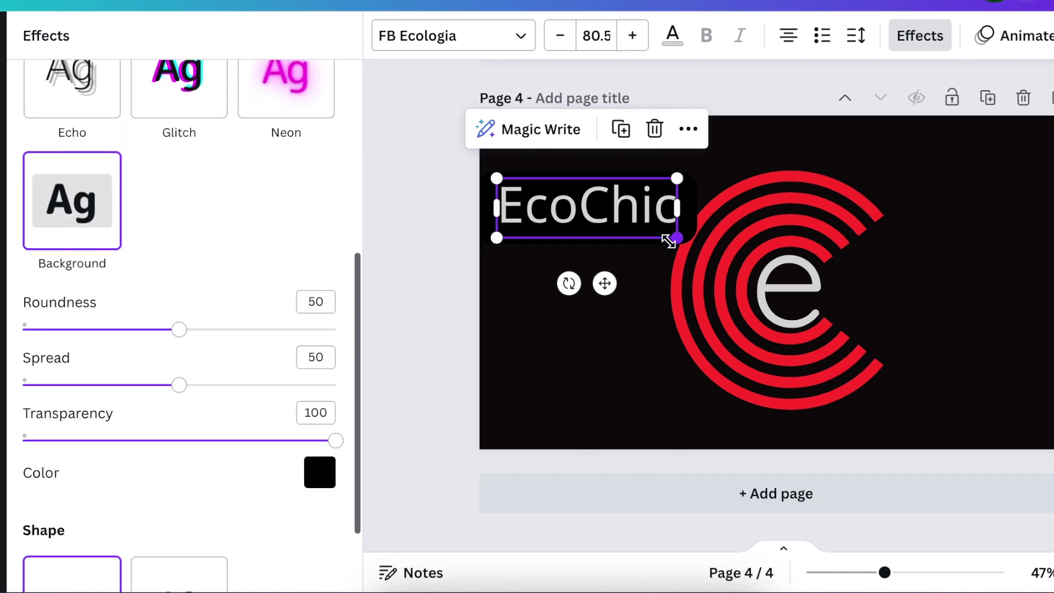
pyautogui.moveTo(125, 335); pyautogui.dragTo(1, 336)
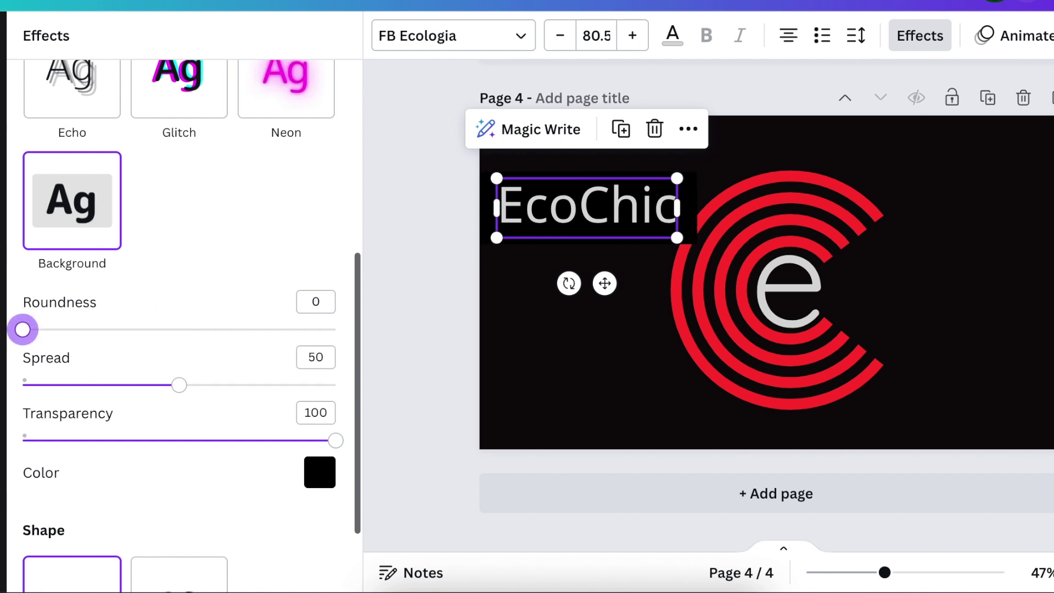
pyautogui.moveTo(177, 388); pyautogui.dragTo(132, 387)
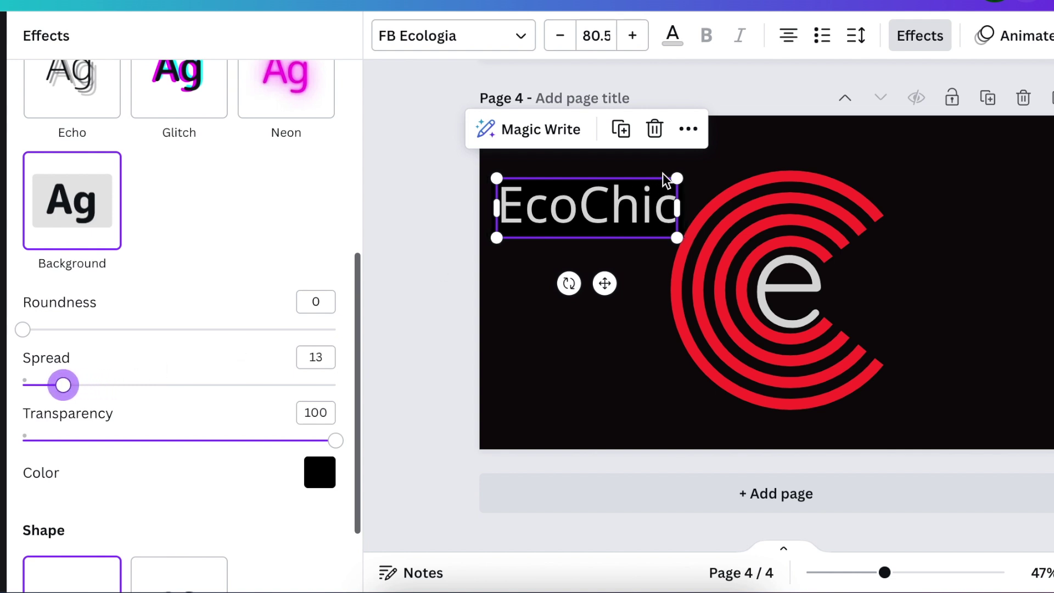
pyautogui.moveTo(673, 180); pyautogui.dragTo(790, 285)
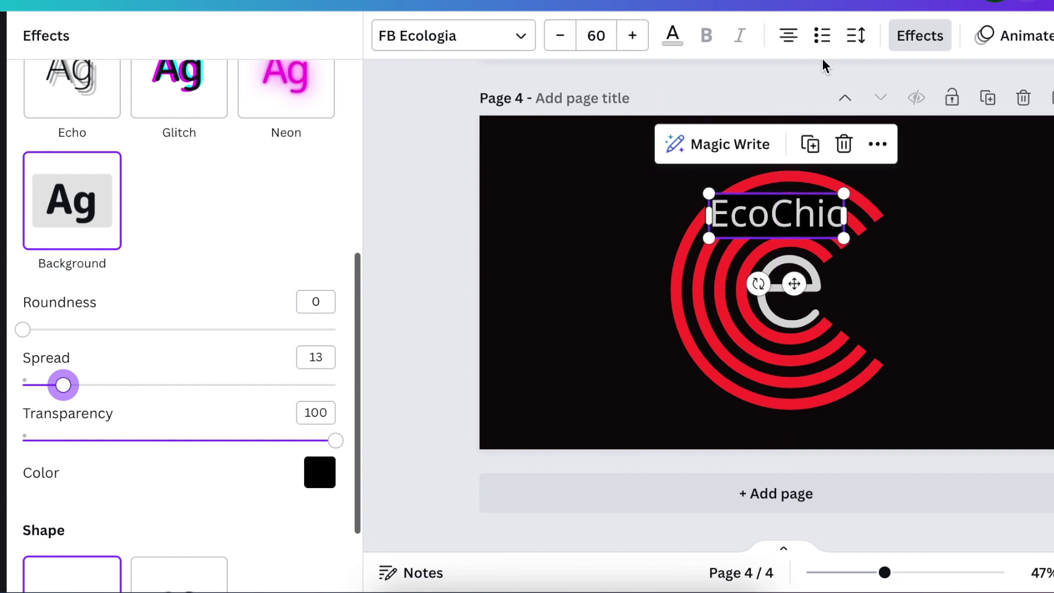
# - Apply the Curve effect to EcoChic and place it tilted along the top of the C
pyautogui.scroll(-2, 219, 381)
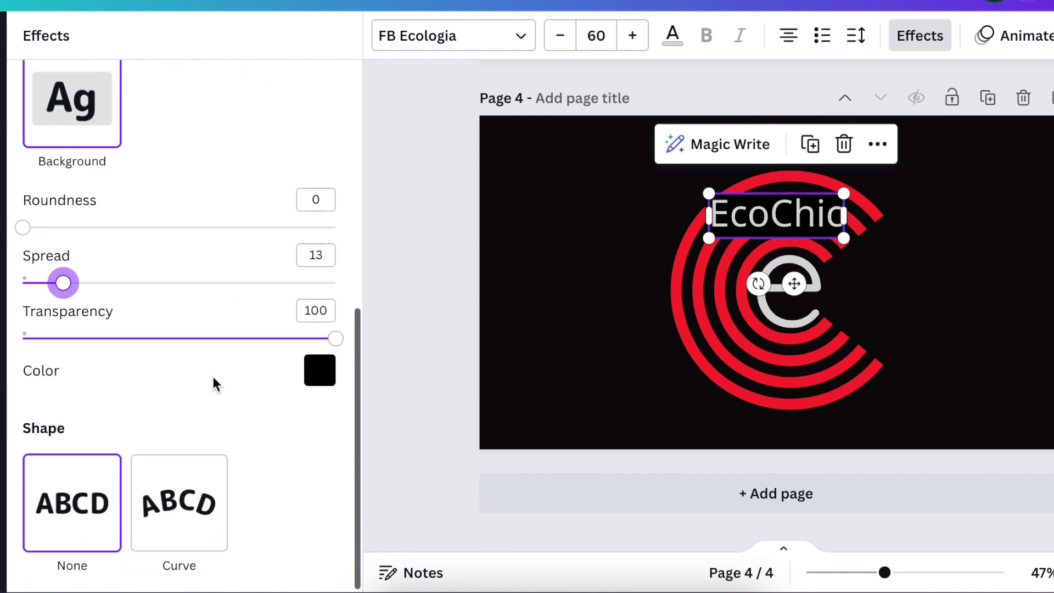
pyautogui.click(185, 516)
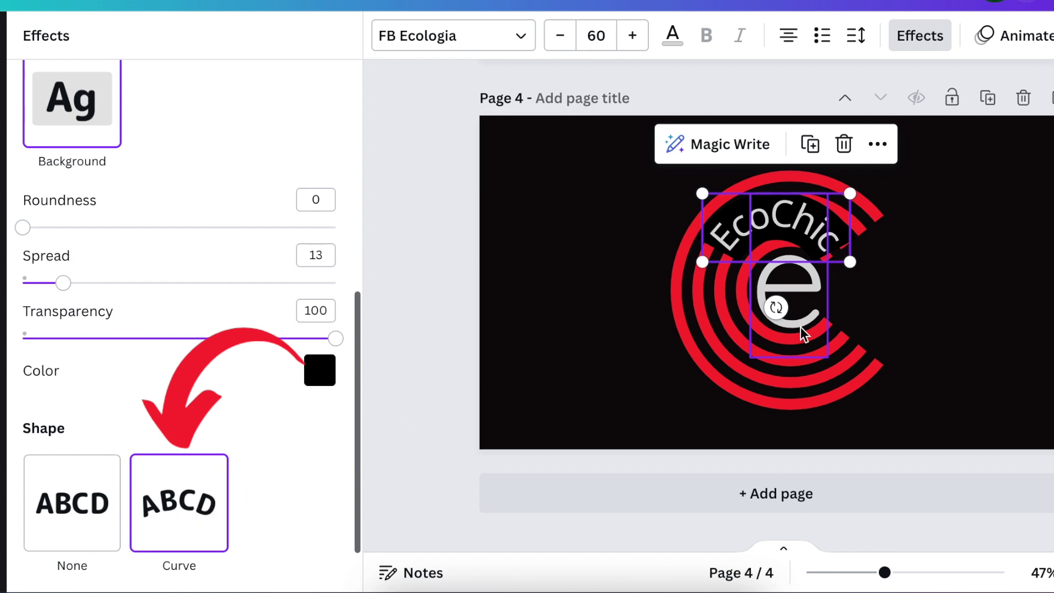
pyautogui.scroll(-2, 274, 470)
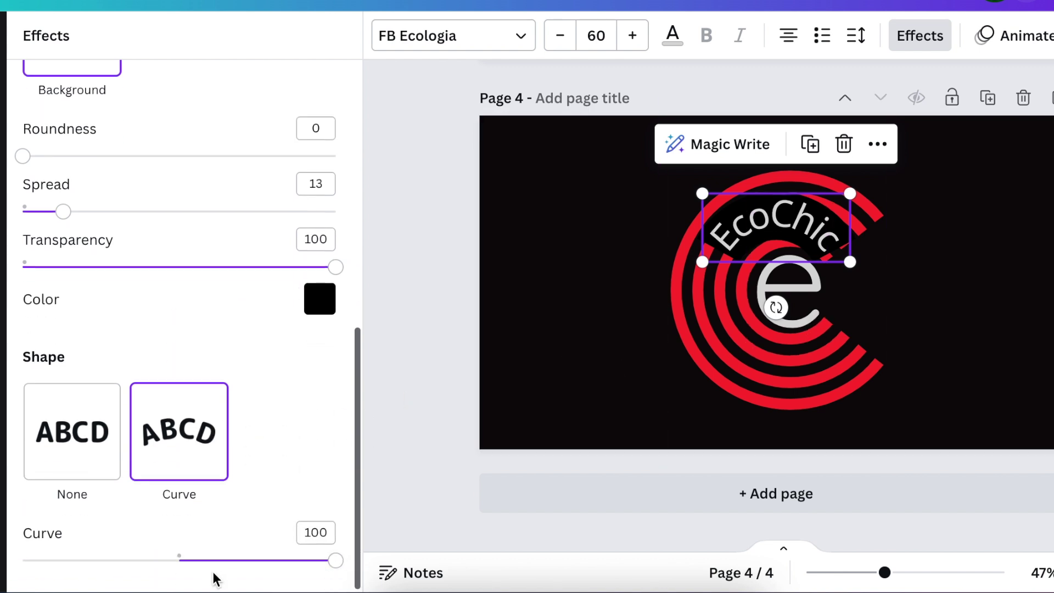
pyautogui.moveTo(336, 564); pyautogui.dragTo(320, 565)
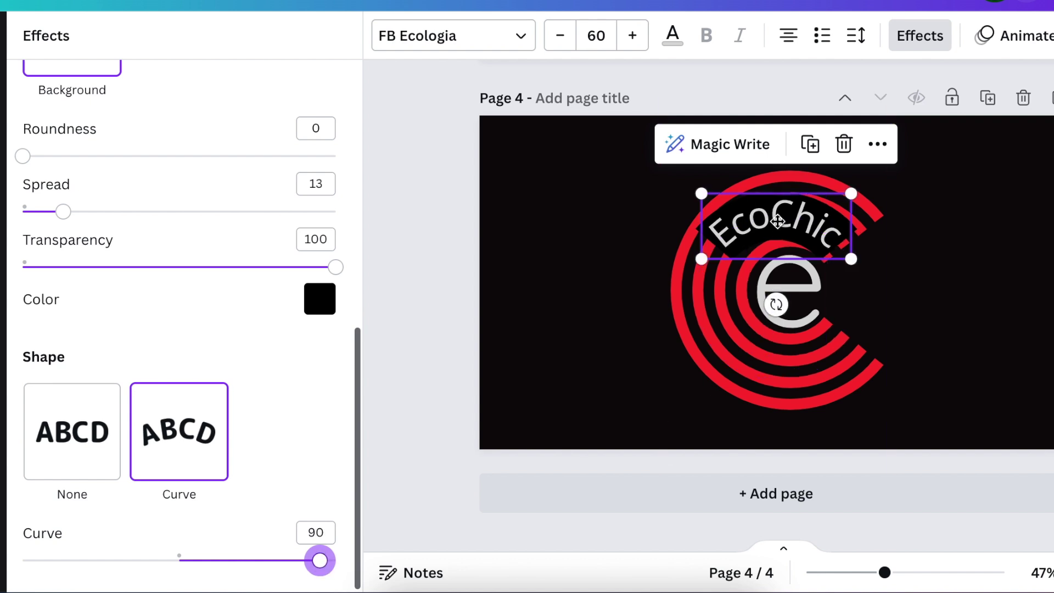
pyautogui.click(930, 301)
pyautogui.moveTo(791, 204); pyautogui.dragTo(790, 200)
pyautogui.moveTo(770, 297); pyautogui.dragTo(778, 295)
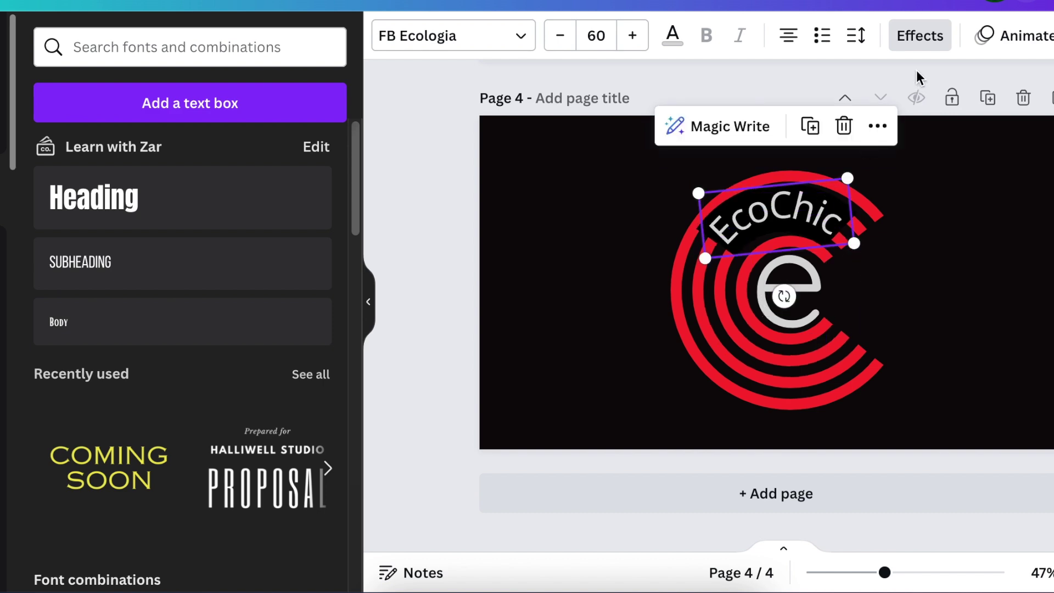
# - Set the curve to 98, narrow the background spread to 6, and centre the arc
pyautogui.click(930, 46)
pyautogui.scroll(-9, 360, 381)
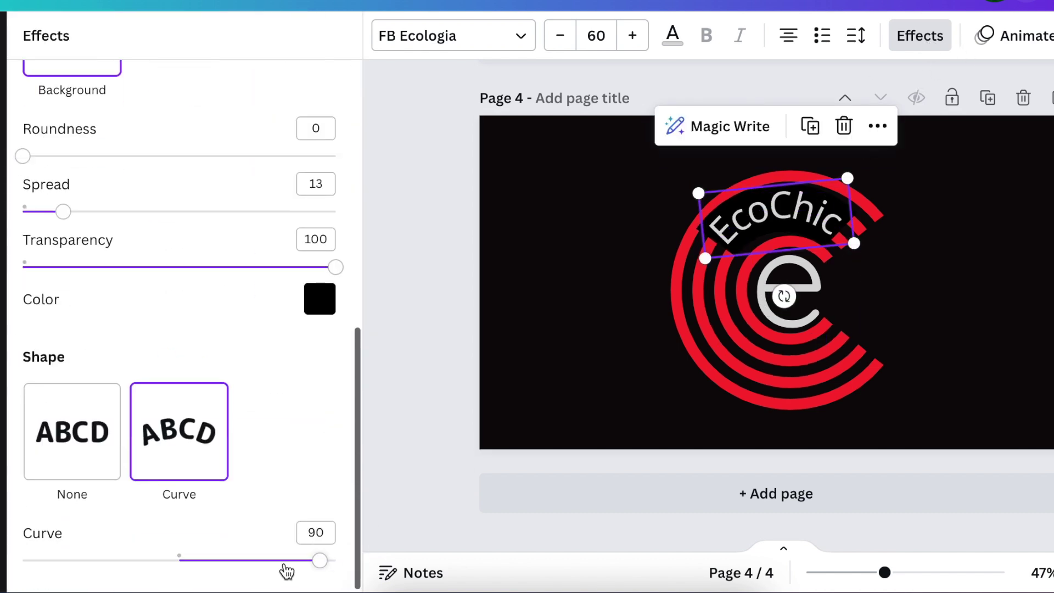
pyautogui.moveTo(320, 561); pyautogui.dragTo(334, 560)
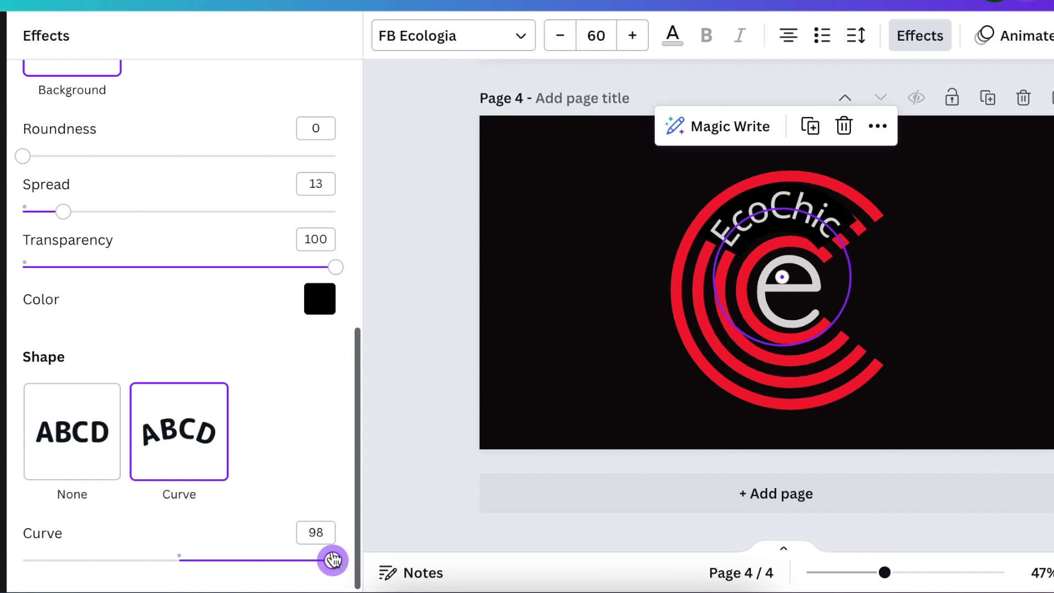
pyautogui.moveTo(333, 560); pyautogui.dragTo(333, 560)
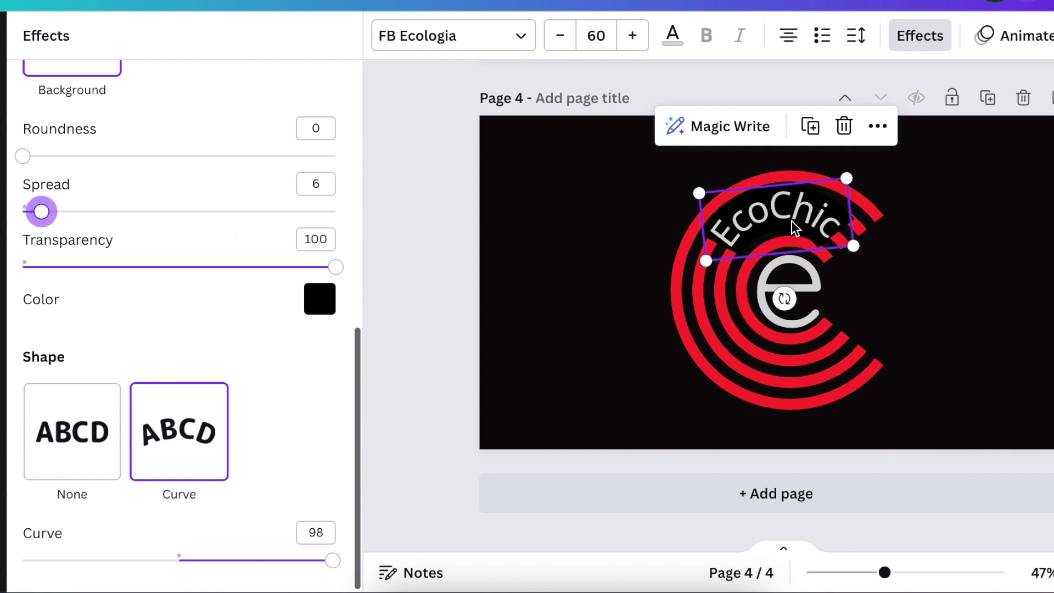
pyautogui.moveTo(782, 299); pyautogui.dragTo(787, 302)
pyautogui.click(952, 361)
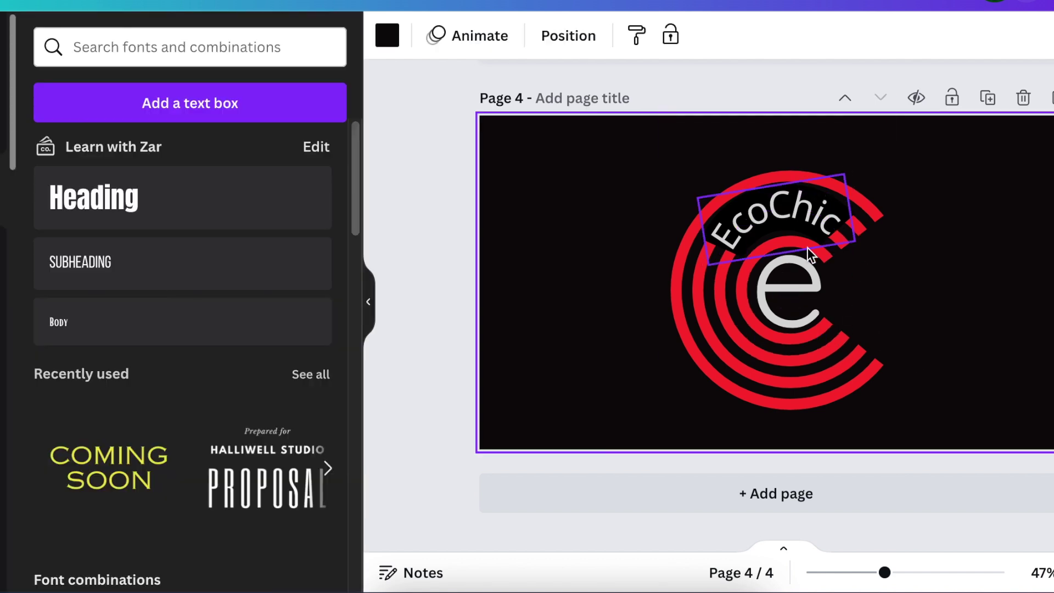
pyautogui.click(790, 226)
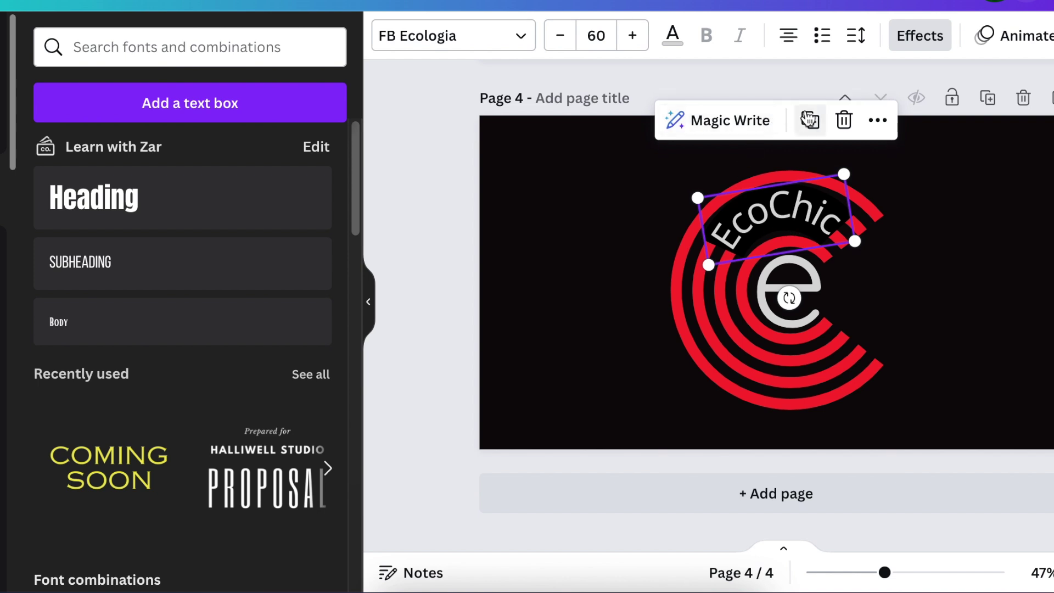
# - Duplicate the curved text, move it to the bottom of the logo, and set curve to -71
pyautogui.click(818, 127)
pyautogui.moveTo(807, 225); pyautogui.dragTo(815, 363)
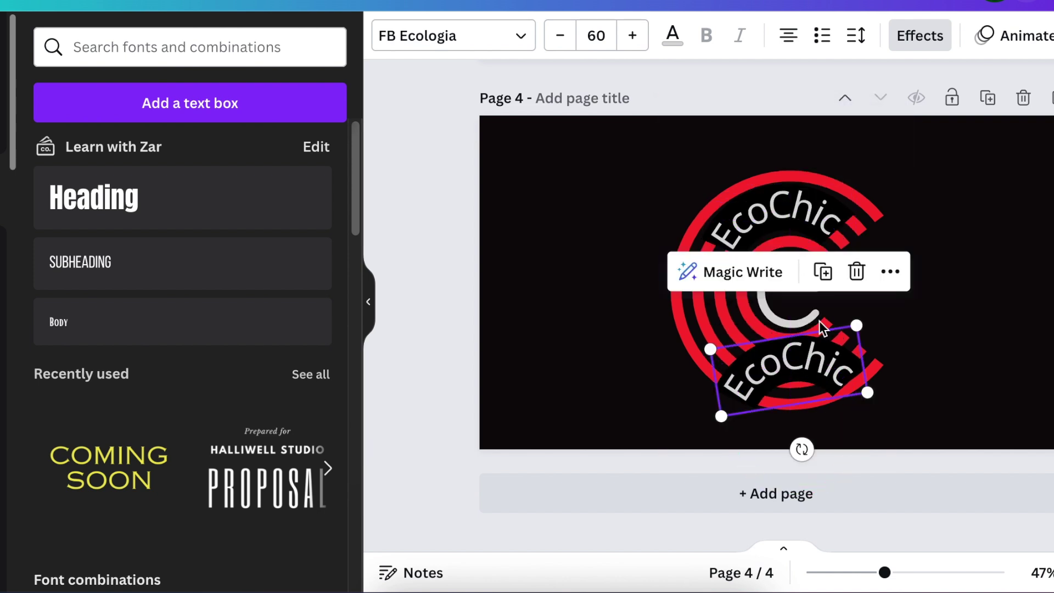
pyautogui.click(933, 38)
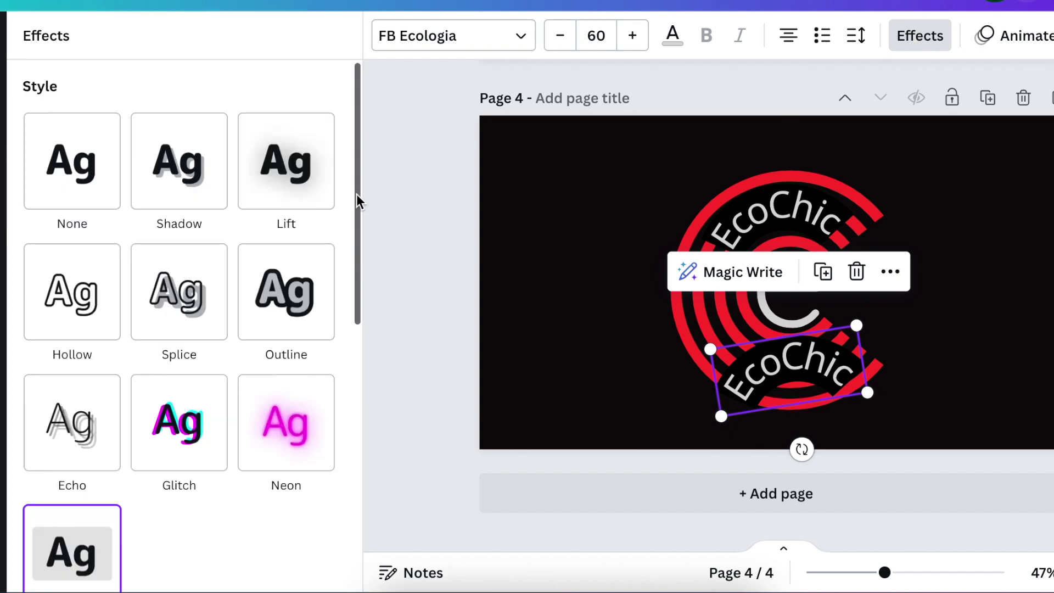
pyautogui.moveTo(358, 201); pyautogui.dragTo(367, 506)
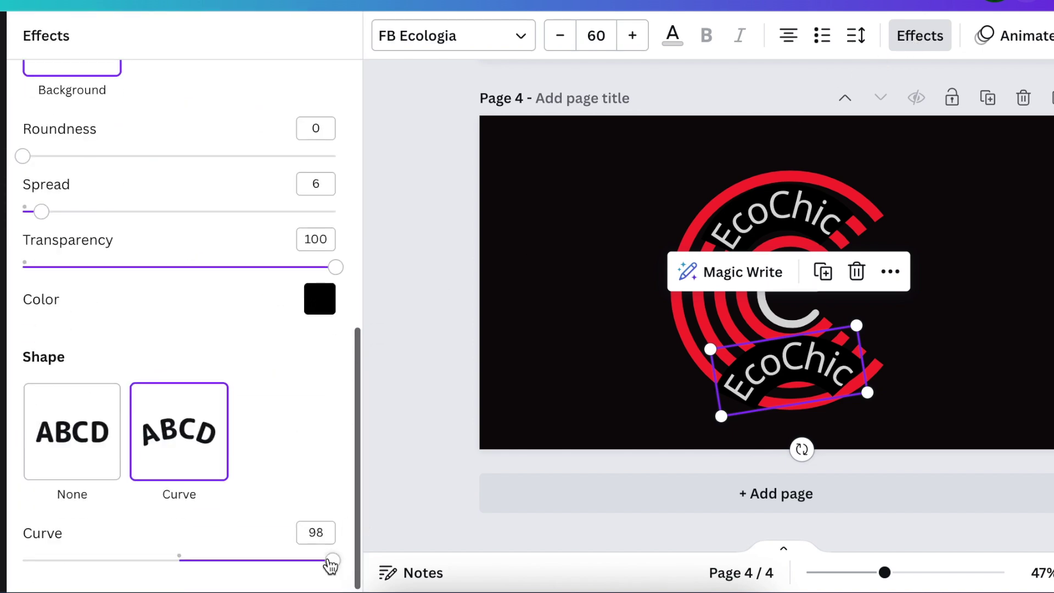
pyautogui.moveTo(331, 563); pyautogui.dragTo(69, 563)
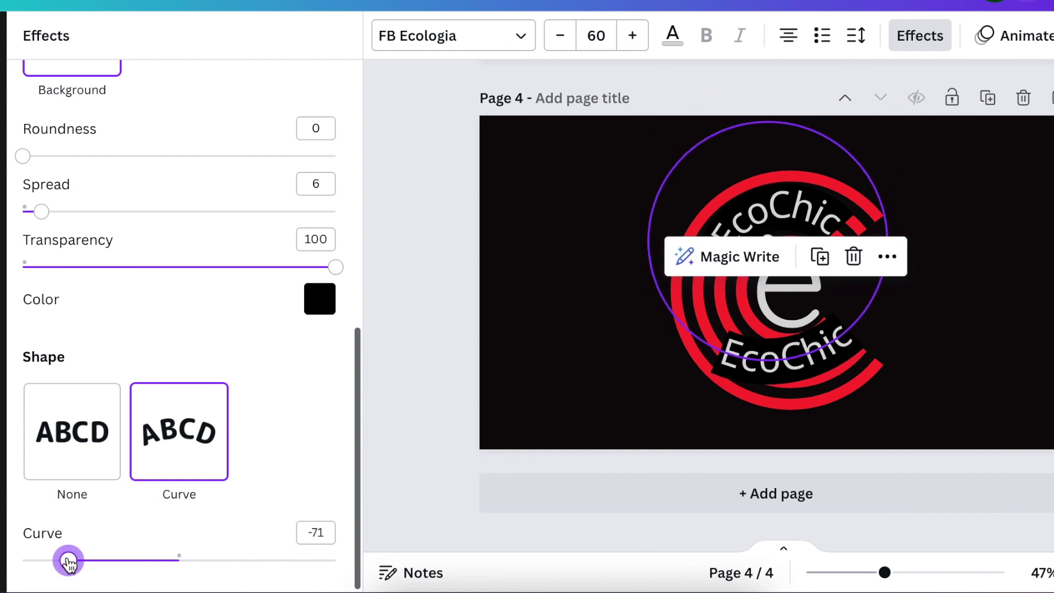
# - Retype the copy as 'clothing' and rotate it to follow the bottom arc
pyautogui.doubleClick(774, 354)
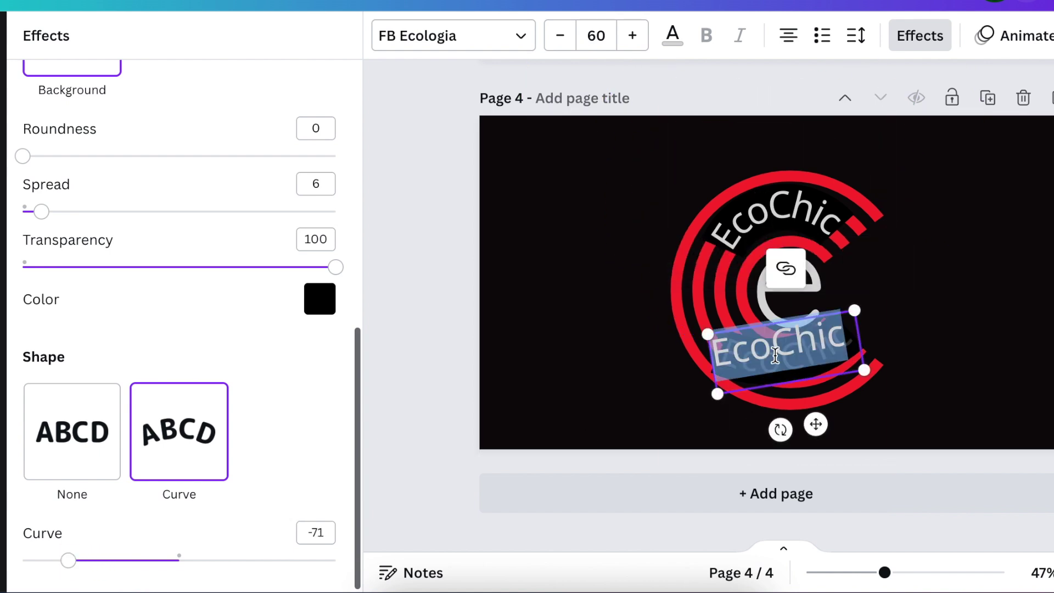
pyautogui.write('c')
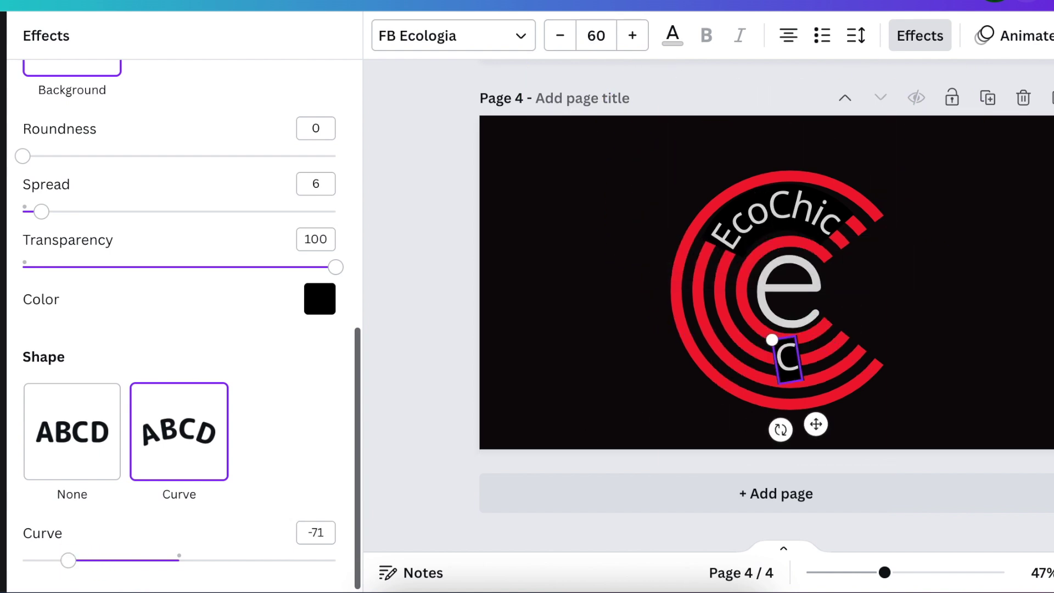
pyautogui.write('lothing')
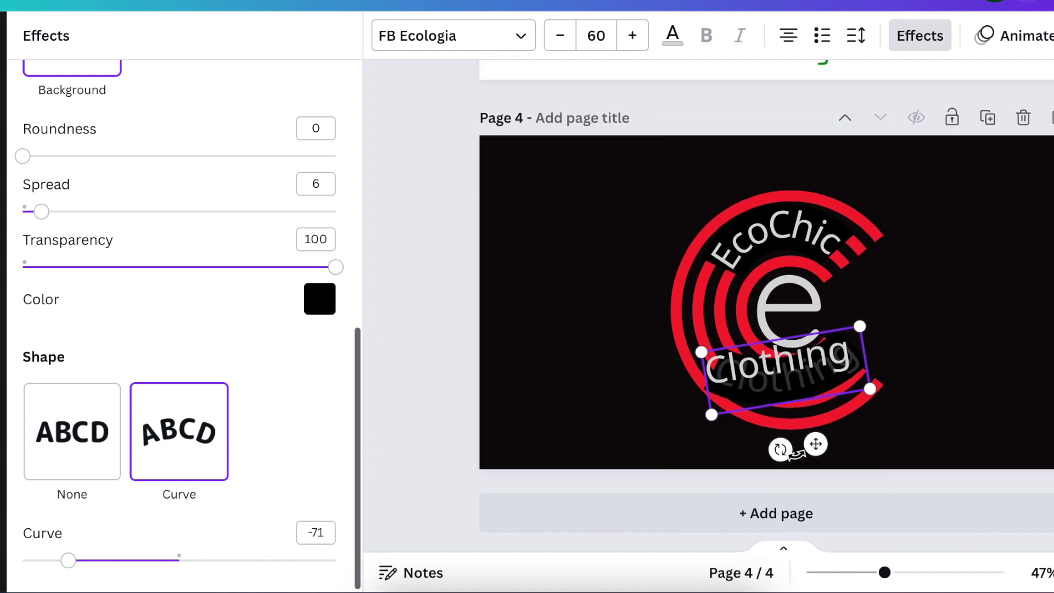
pyautogui.click(922, 430)
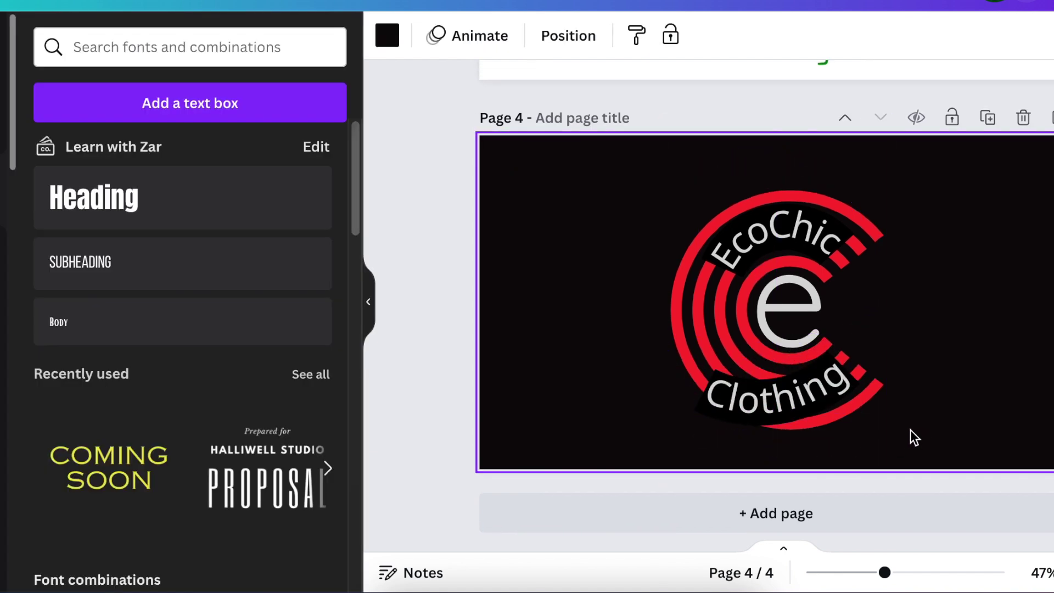
pyautogui.click(789, 403)
pyautogui.moveTo(770, 467)
pyautogui.mouseDown()
pyautogui.moveTo(749, 449)
pyautogui.moveTo(776, 463)
pyautogui.mouseUp()
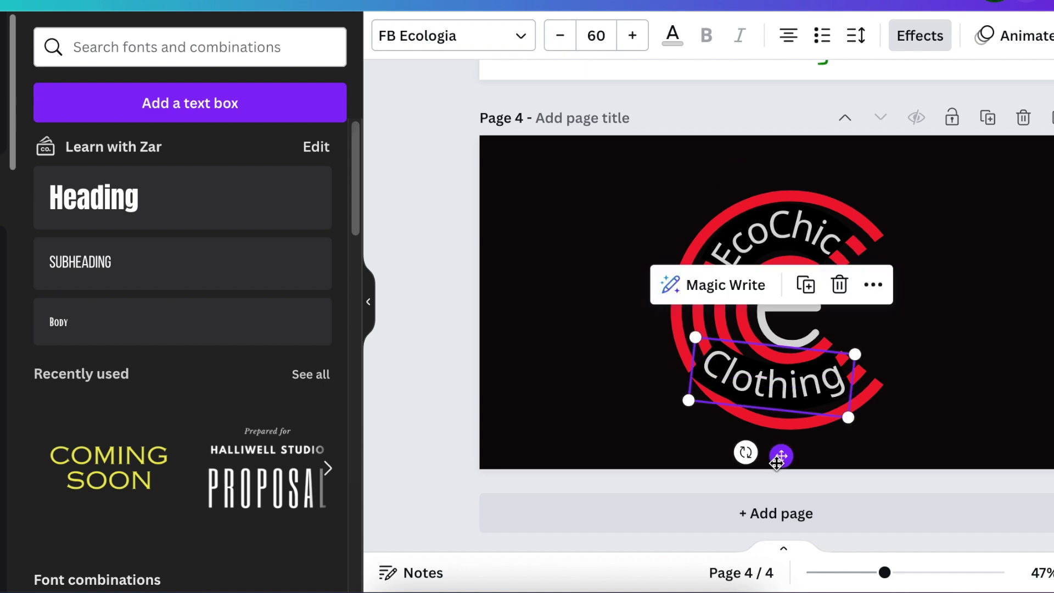
# - Tighten the downward curve of Clothing and rotate it to sit evenly on the arc
pyautogui.click(906, 38)
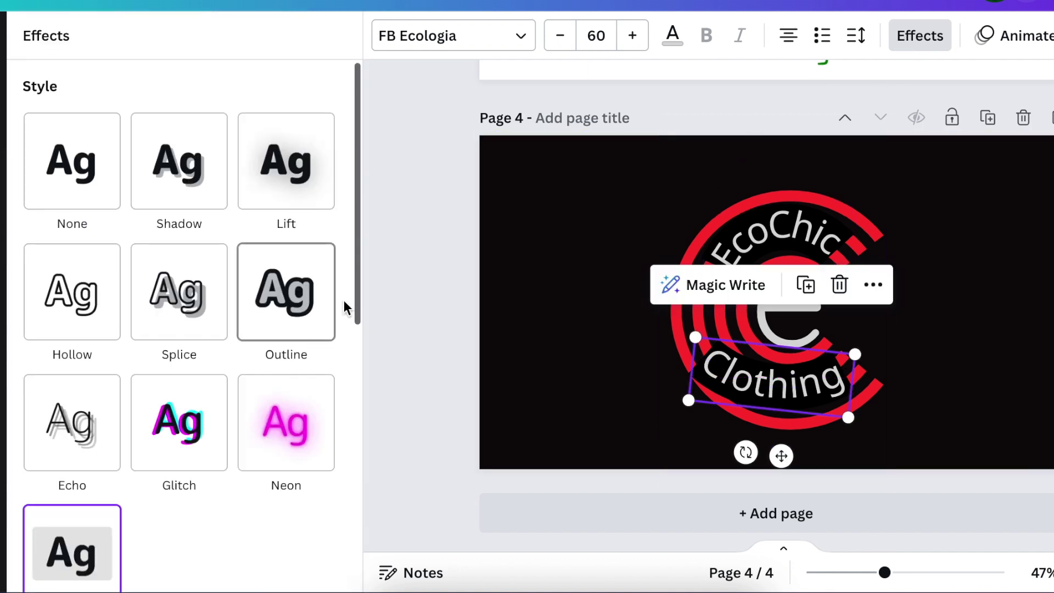
pyautogui.scroll(-8, 357, 478)
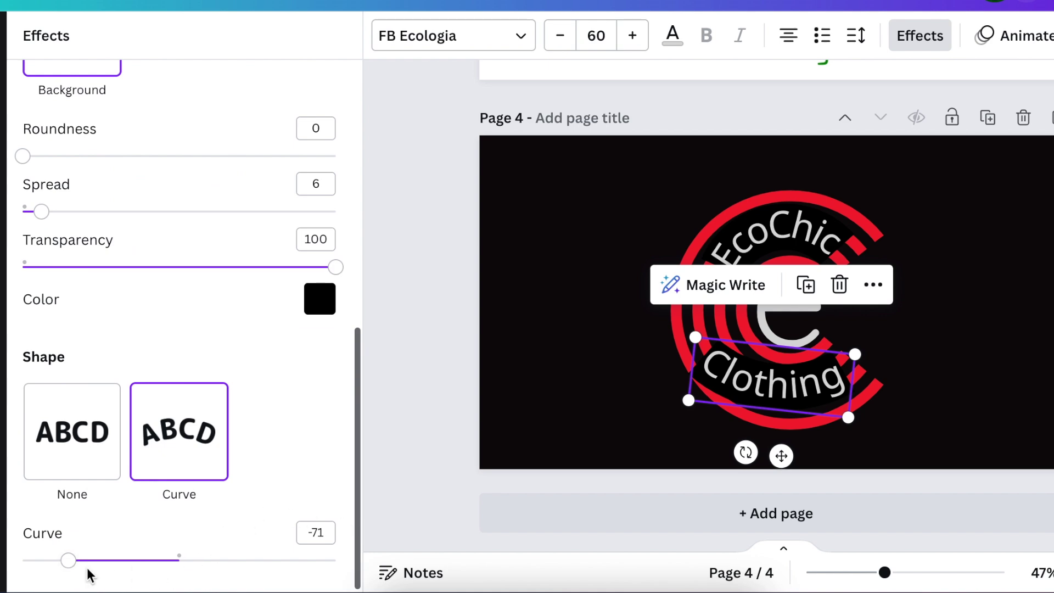
pyautogui.moveTo(67, 560); pyautogui.dragTo(22, 563)
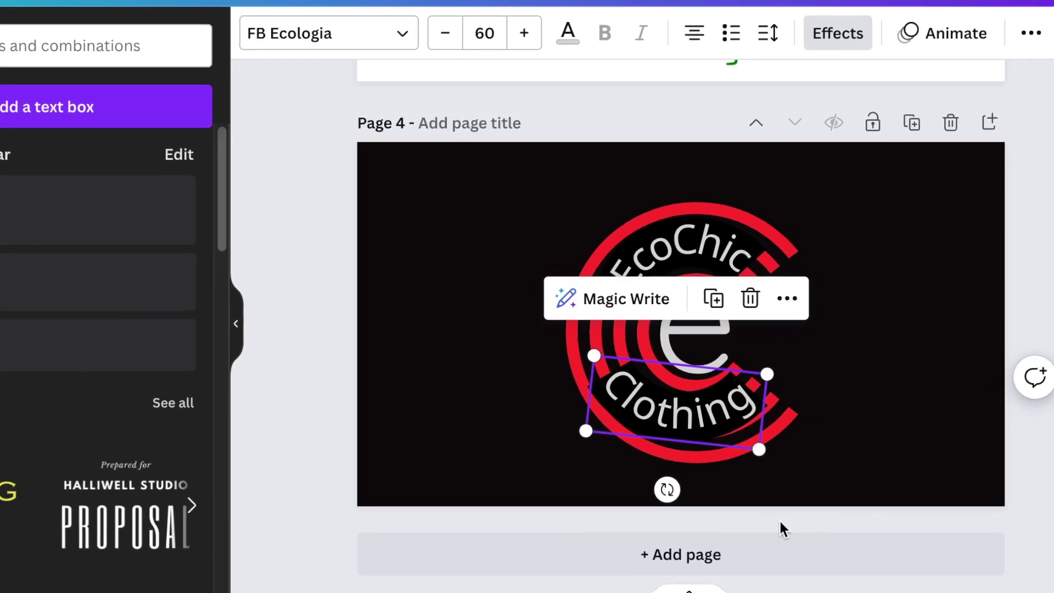
pyautogui.click(813, 513)
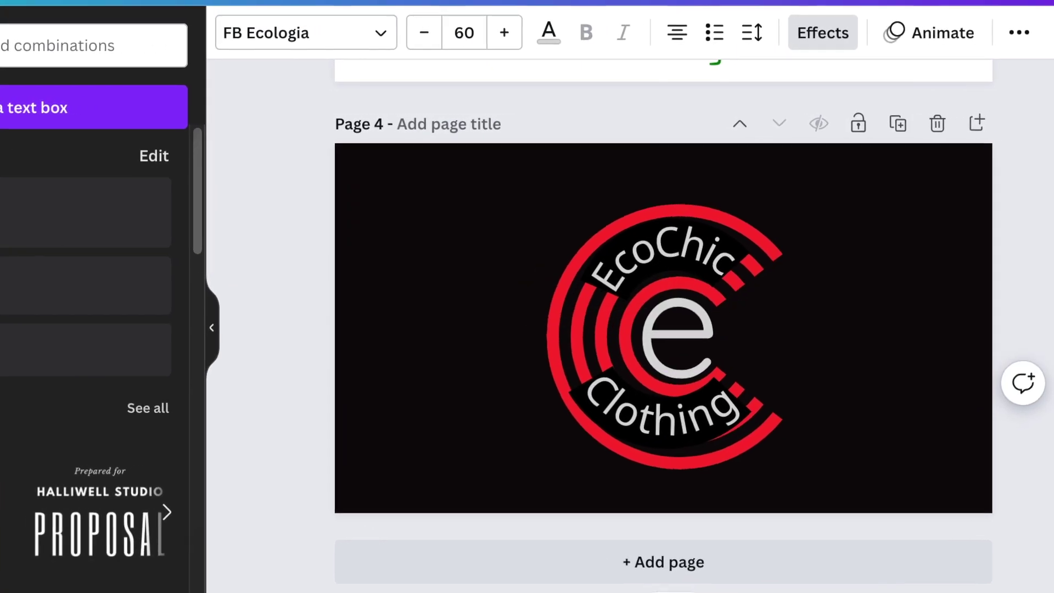
pyautogui.click(637, 417)
pyautogui.moveTo(631, 506); pyautogui.dragTo(622, 511)
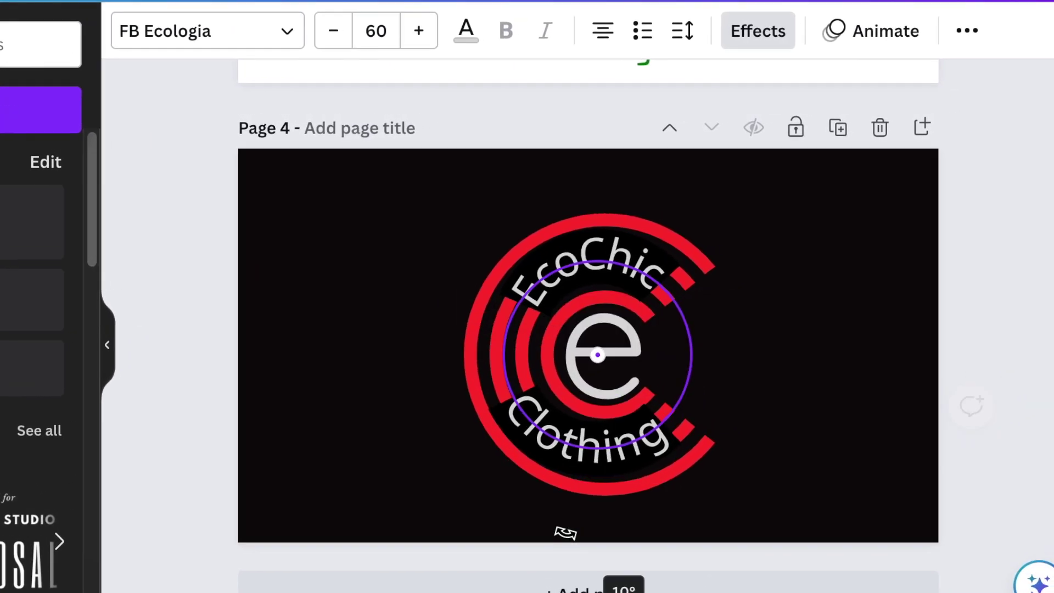
pyautogui.moveTo(544, 541); pyautogui.dragTo(540, 540)
pyautogui.click(824, 536)
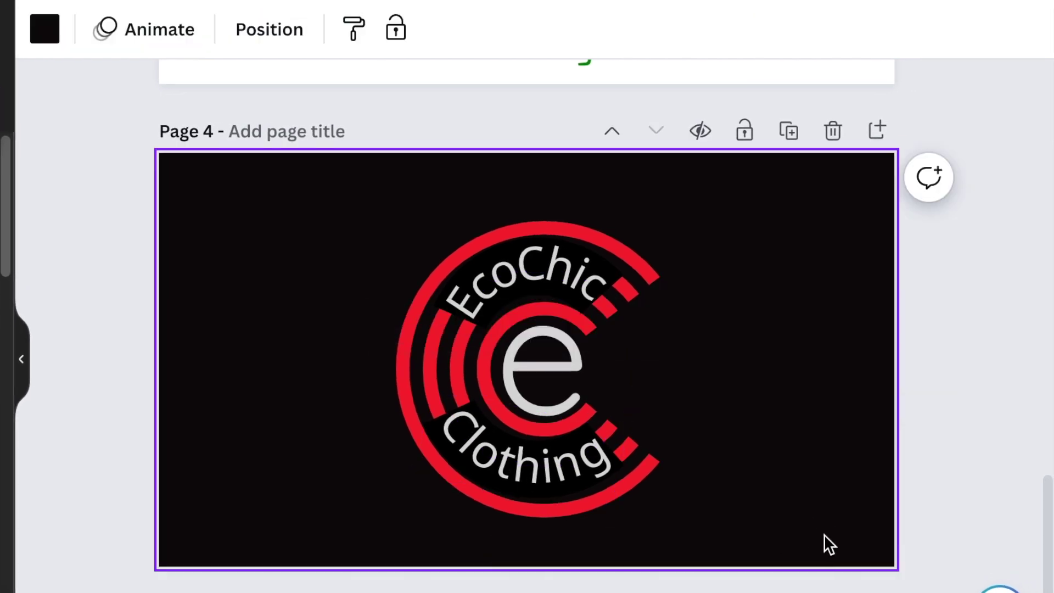
# - Box-select all the logo elements on page 4, then add a blank page 5
pyautogui.scroll(-1, 824, 534)
pyautogui.moveTo(63, 188); pyautogui.dragTo(800, 523)
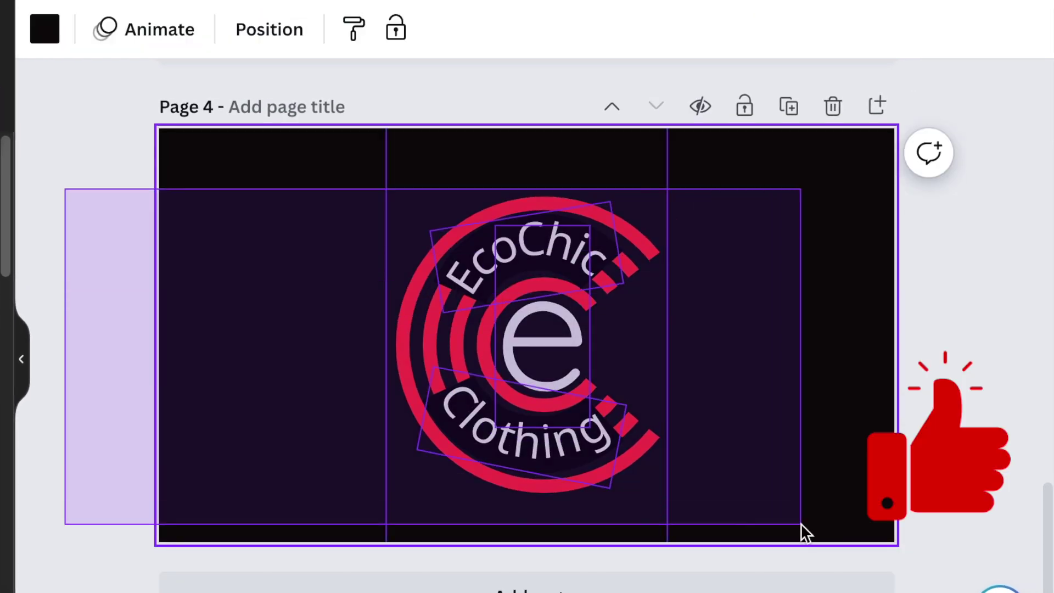
pyautogui.click(631, 491)
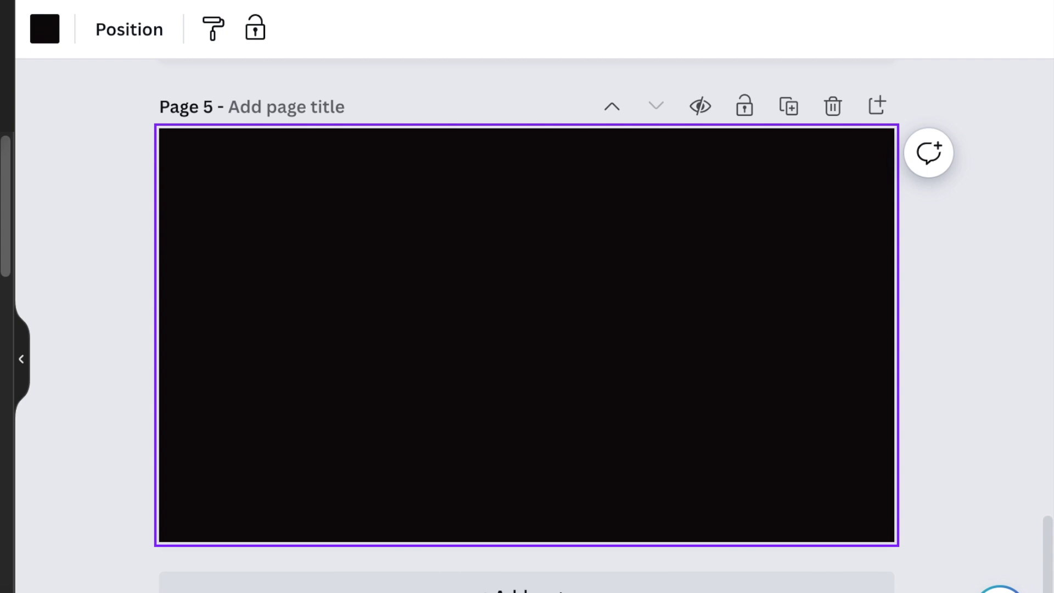
# - Add a Quicksand heading e, enlarge it, and duplicate it to the right
pyautogui.press('t')
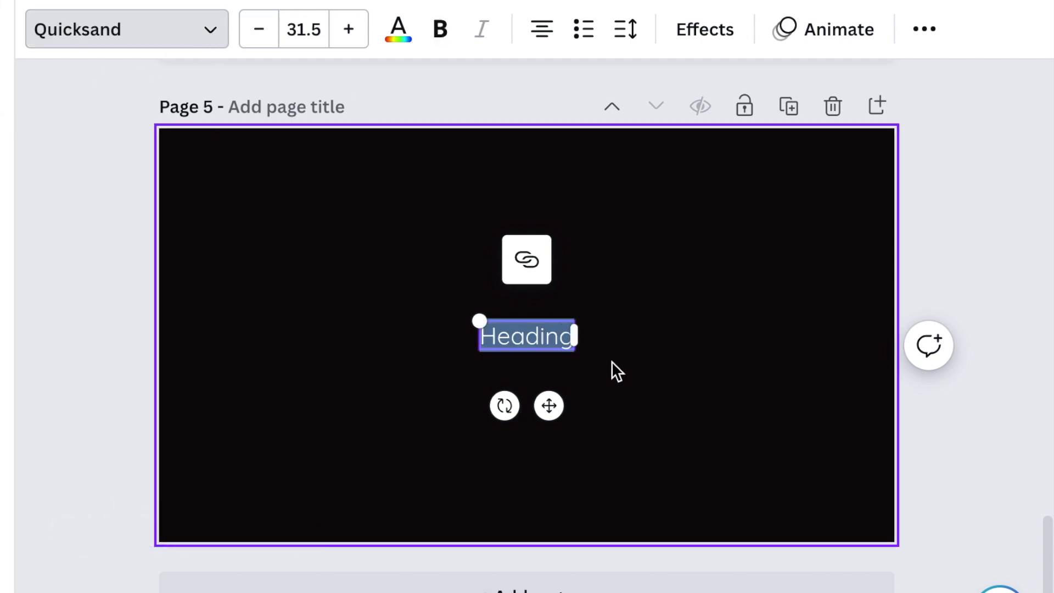
pyautogui.click(530, 339)
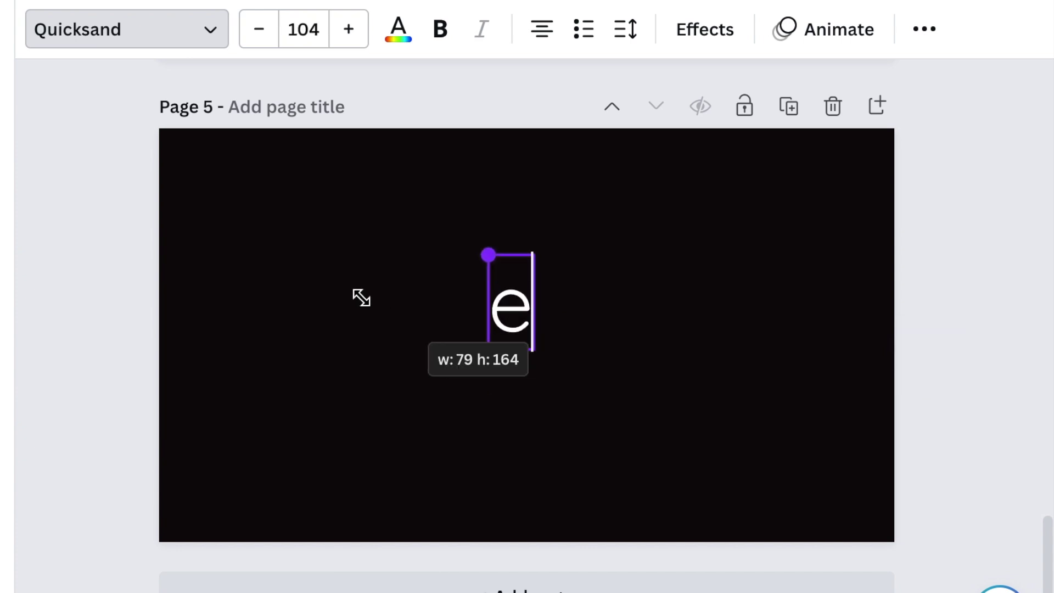
pyautogui.moveTo(362, 296); pyautogui.dragTo(166, 296)
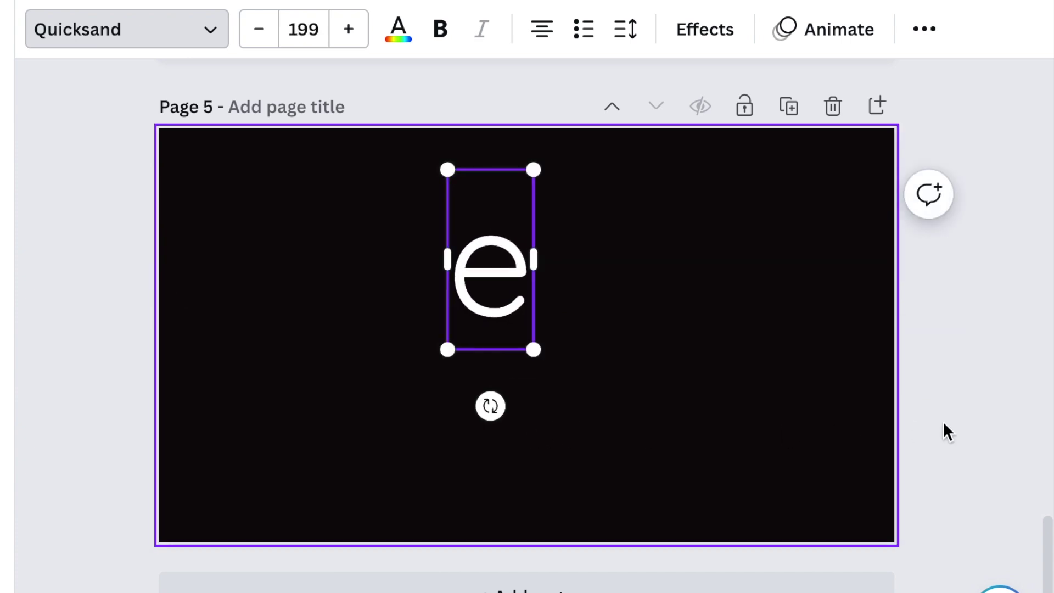
pyautogui.click(986, 421)
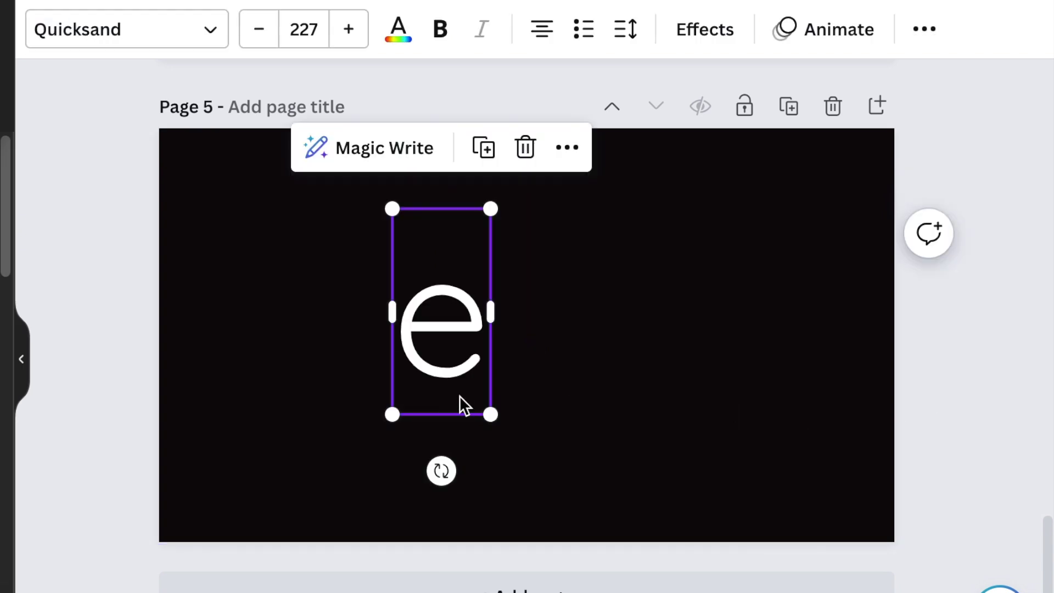
pyautogui.moveTo(459, 396); pyautogui.dragTo(567, 388)
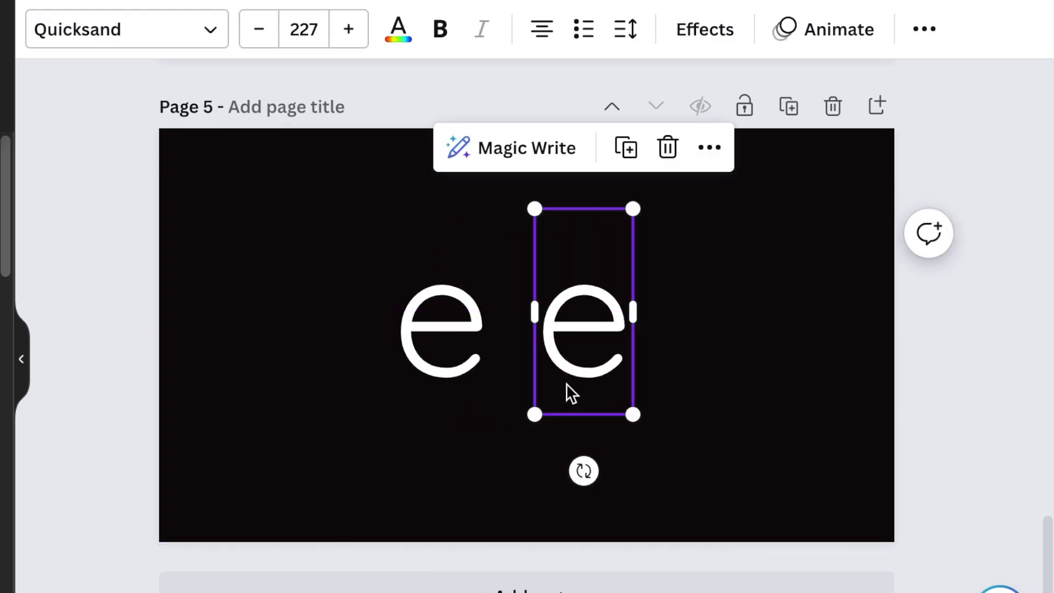
# - Change the red copy to a lowercase c and move the grey e and c closer together
pyautogui.click(463, 353)
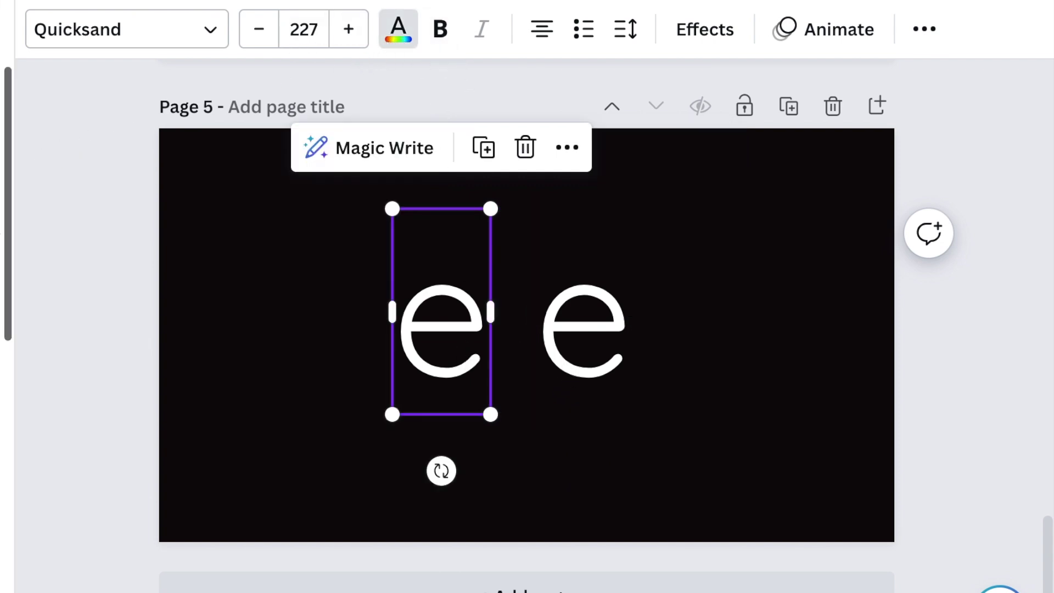
pyautogui.click(569, 375)
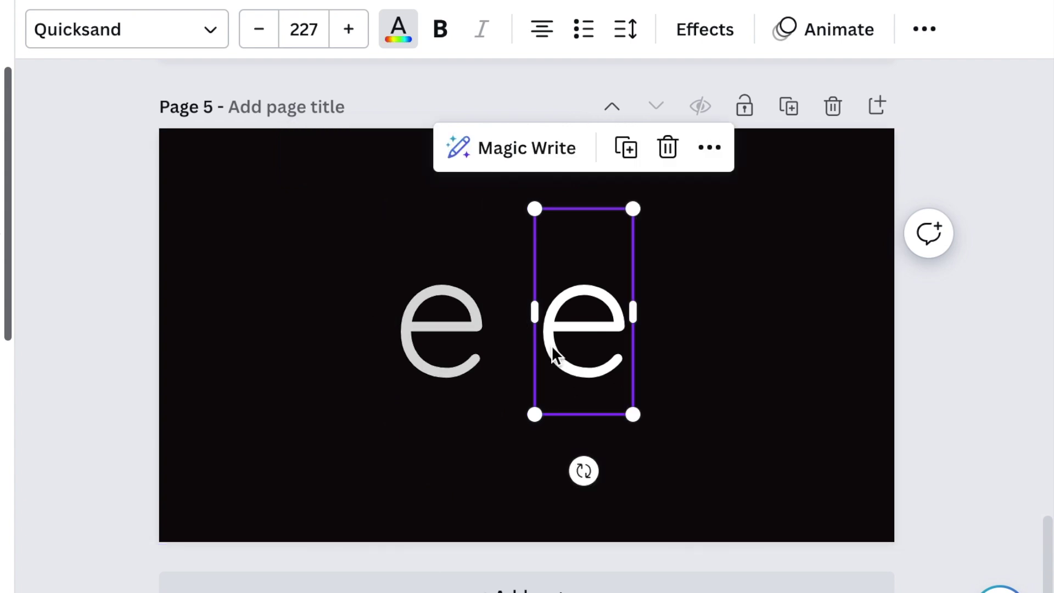
pyautogui.doubleClick(587, 354)
pyautogui.write('c')
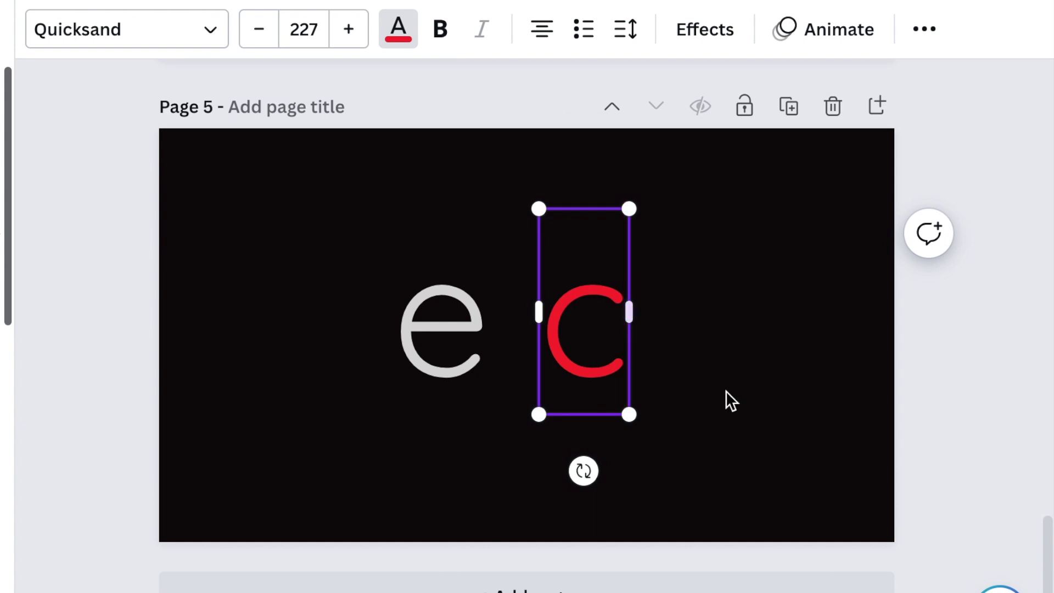
pyautogui.click(735, 392)
pyautogui.moveTo(583, 365); pyautogui.dragTo(565, 351)
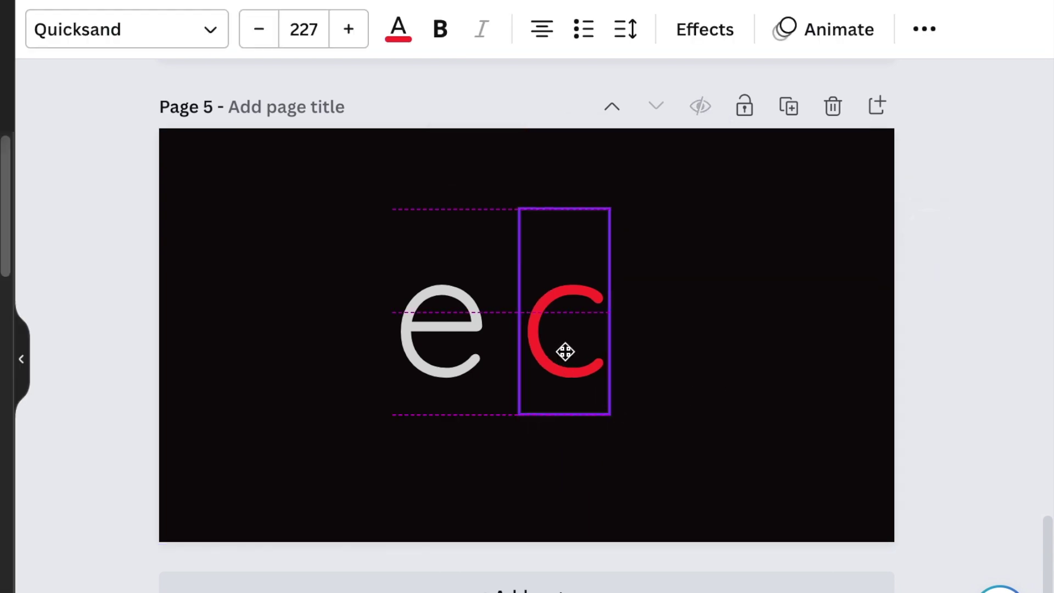
pyautogui.click(414, 336)
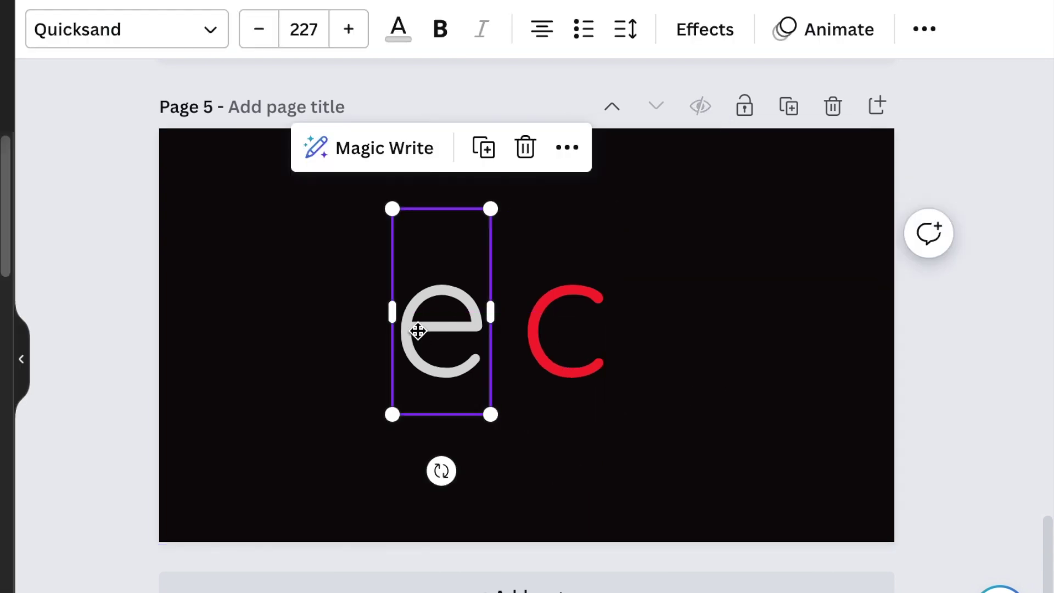
pyautogui.moveTo(418, 330); pyautogui.dragTo(423, 340)
pyautogui.click(90, 332)
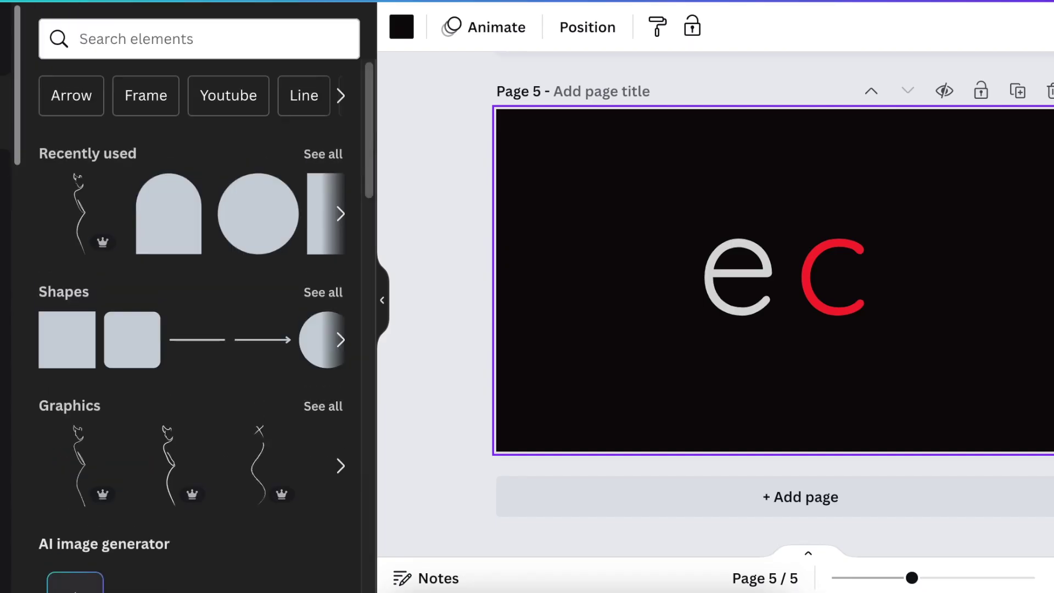
# - Add the woman silhouette graphic from Recently used, colour it light grey, and stretch it taller
pyautogui.click(104, 192)
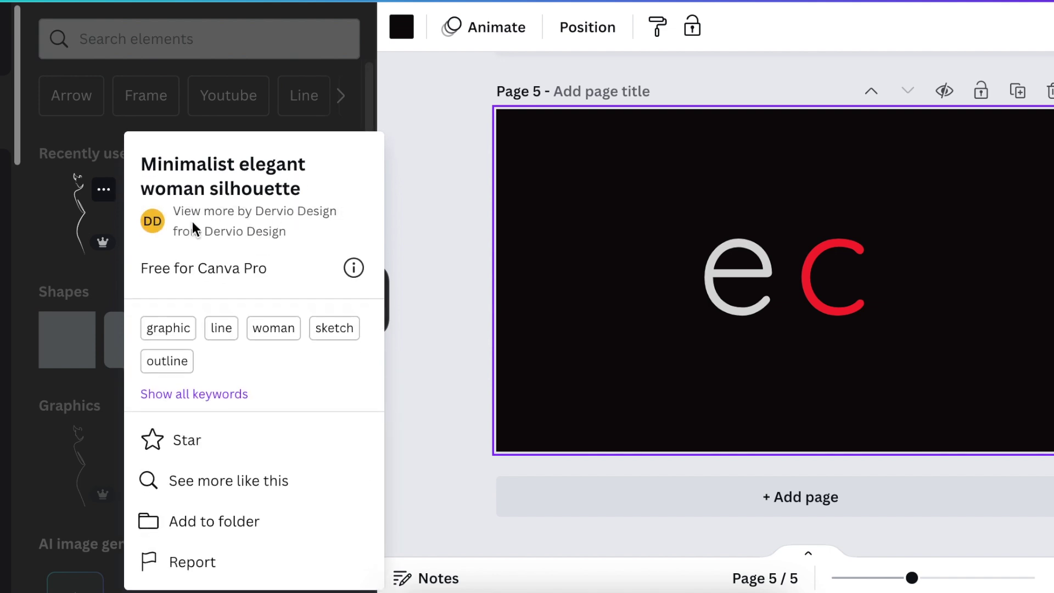
pyautogui.click(75, 216)
pyautogui.click(77, 220)
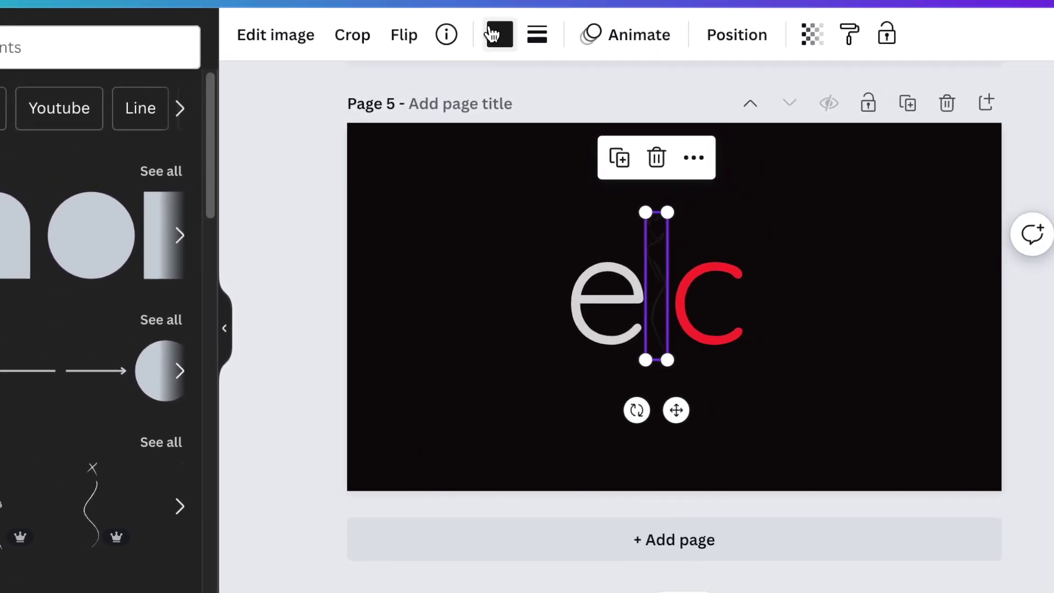
pyautogui.click(497, 34)
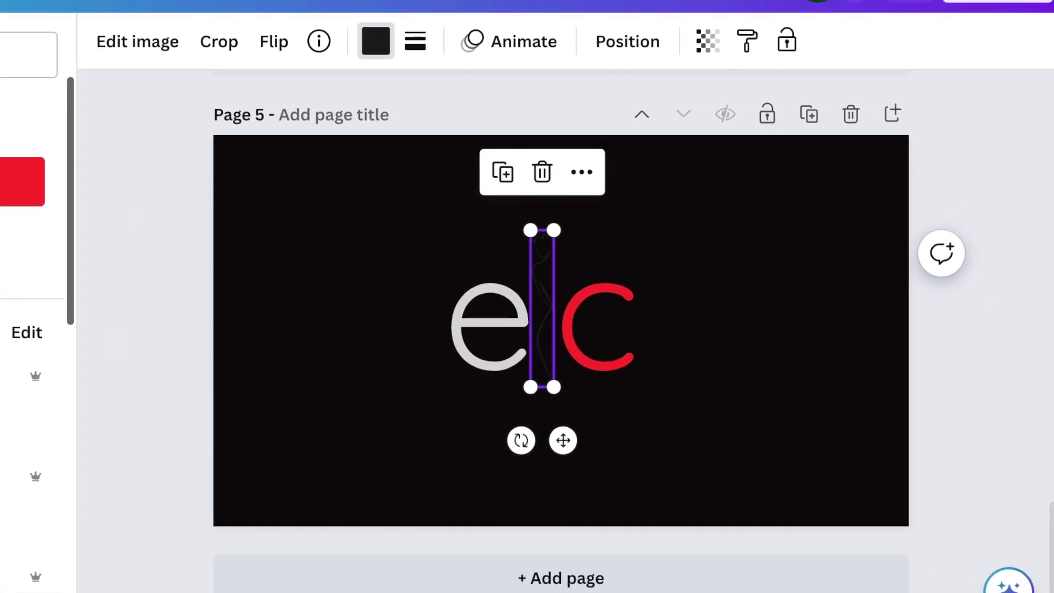
pyautogui.click(12, 186)
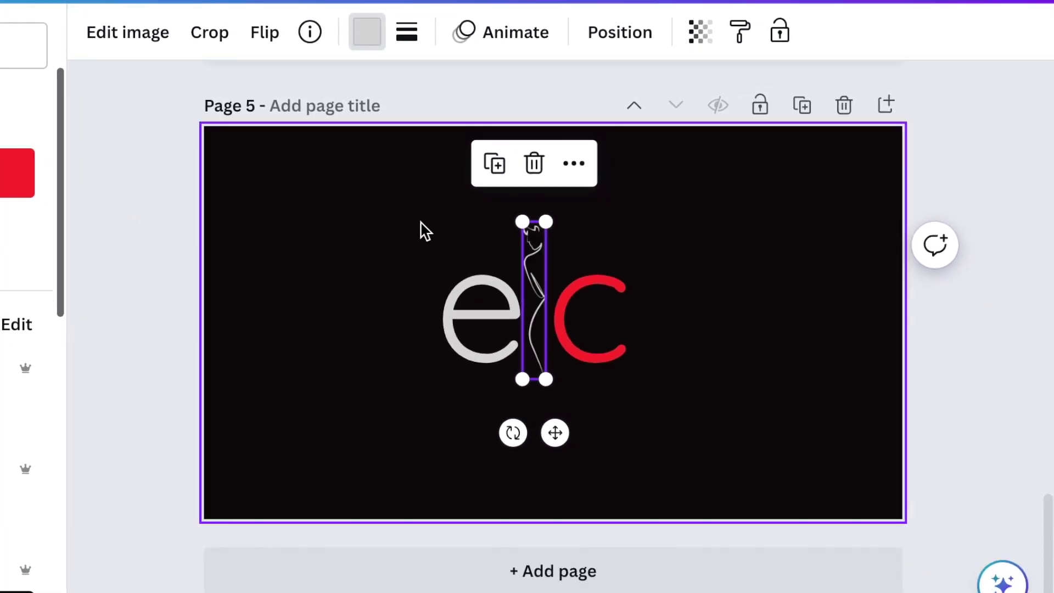
pyautogui.moveTo(555, 210); pyautogui.dragTo(588, 165)
pyautogui.click(483, 351)
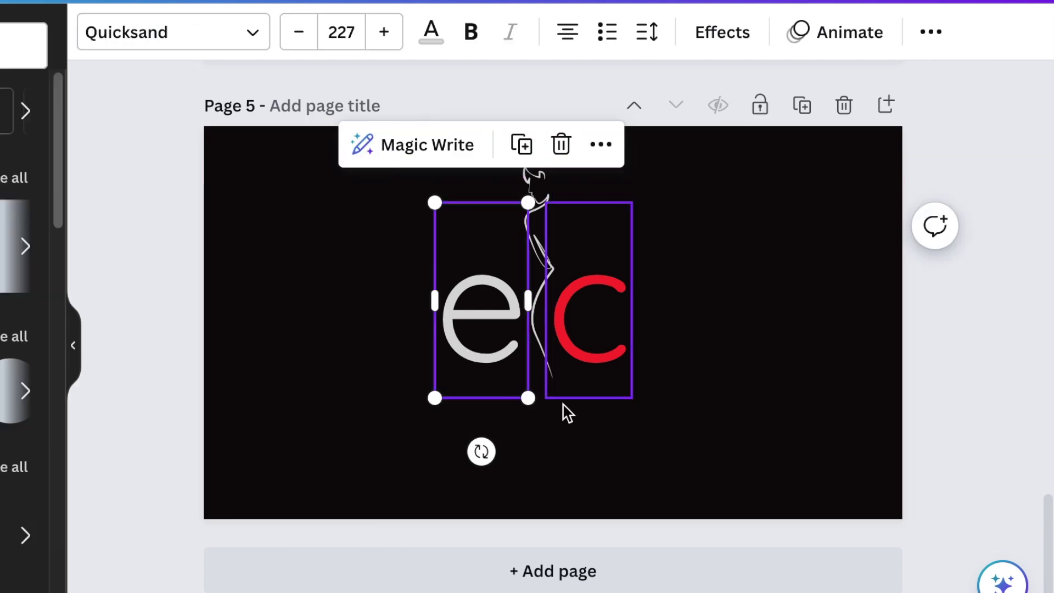
pyautogui.click(678, 416)
pyautogui.scroll(1, 677, 416)
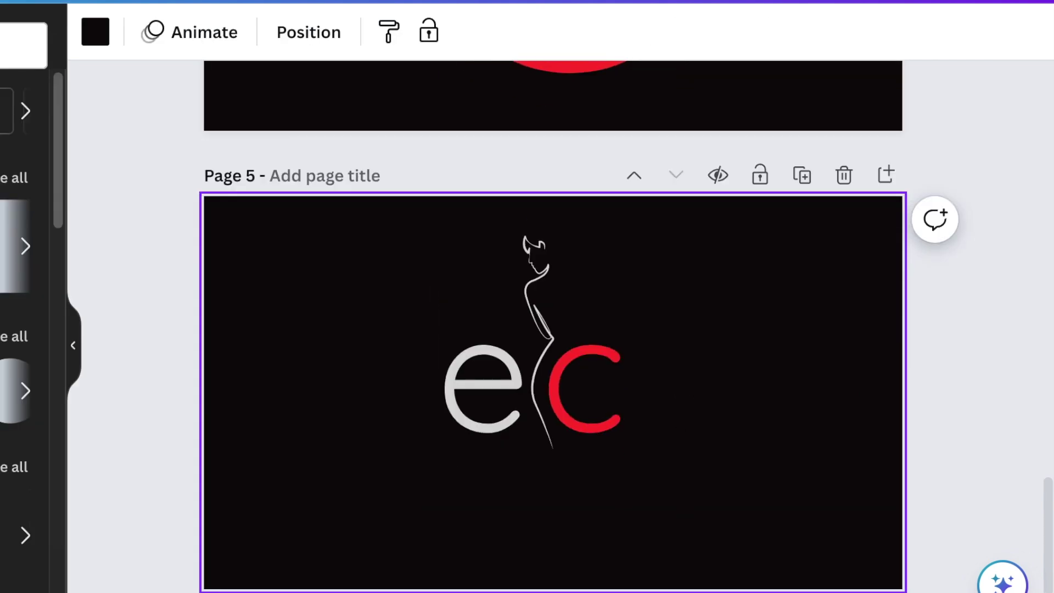
# - Paste the red 'EcoChic Clothing' text onto page 5 and centre it beneath the mark
pyautogui.hotkey('ctrl', 'v')
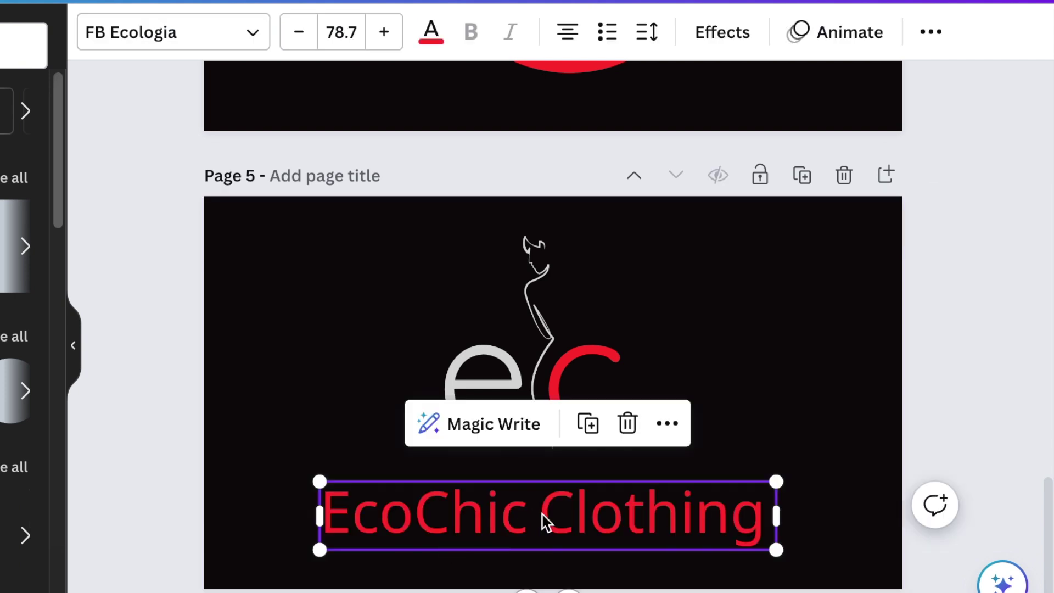
pyautogui.moveTo(545, 521)
pyautogui.mouseDown()
pyautogui.moveTo(545, 479)
pyautogui.moveTo(546, 505)
pyautogui.mouseUp()
pyautogui.click(823, 468)
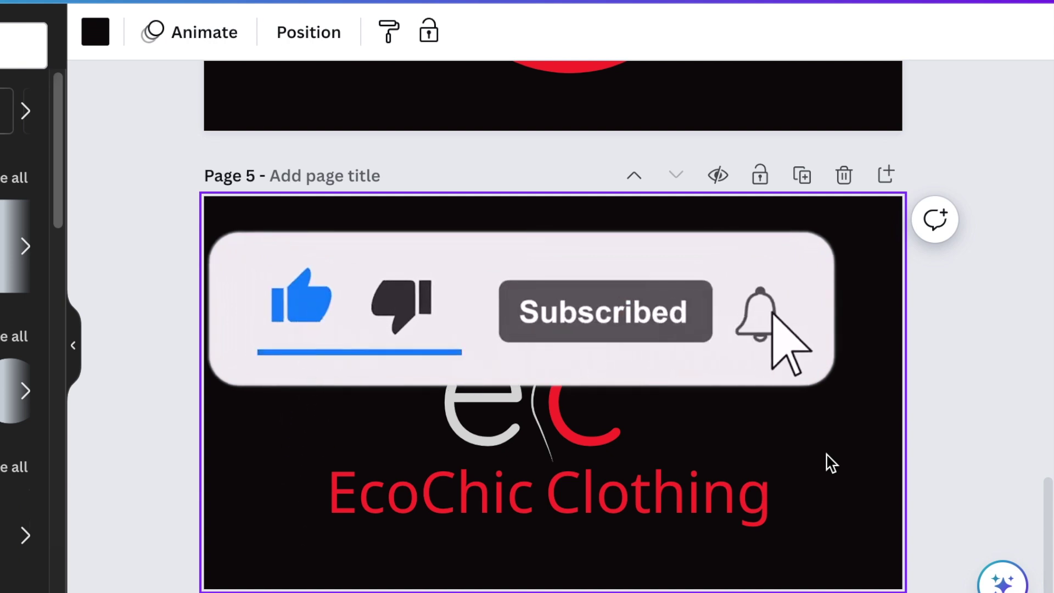
pyautogui.scroll(5, 830, 463)
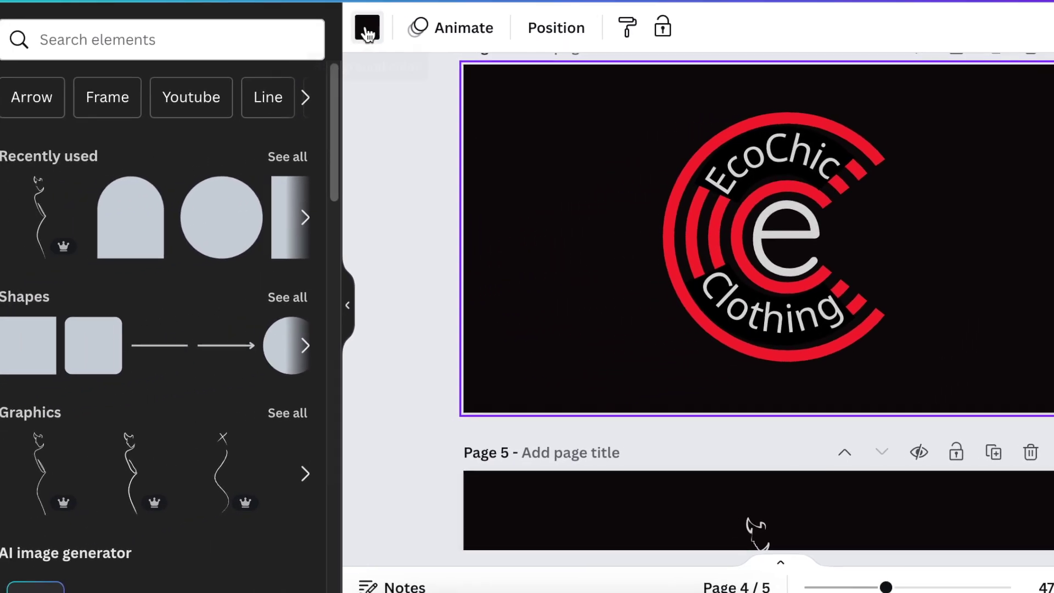
# - Make page 4's background white and give the curved EcoChic and Clothing text a white background effect
pyautogui.click(395, 27)
pyautogui.click(323, 159)
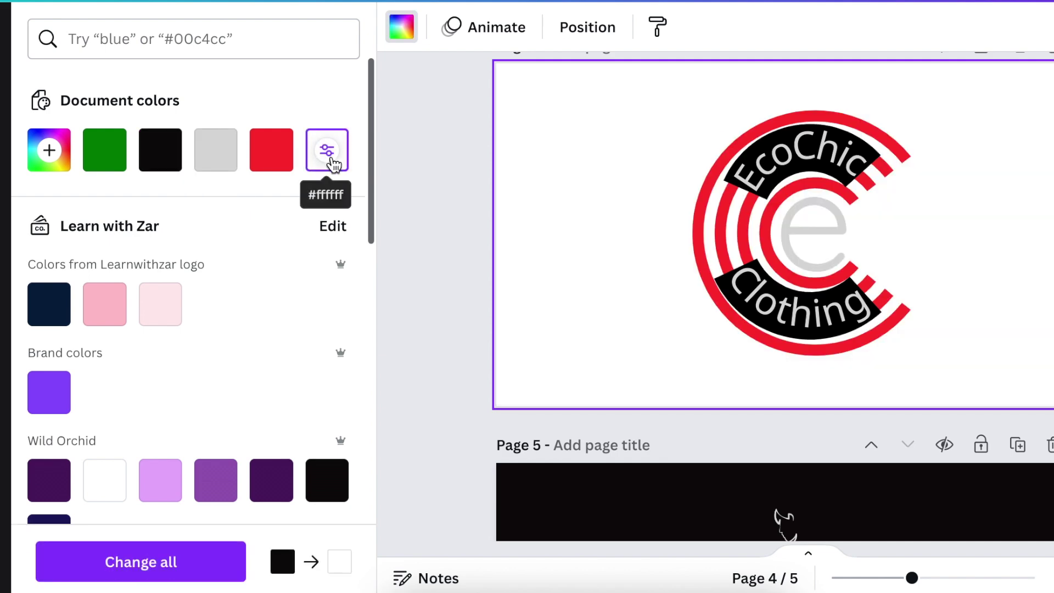
pyautogui.click(804, 164)
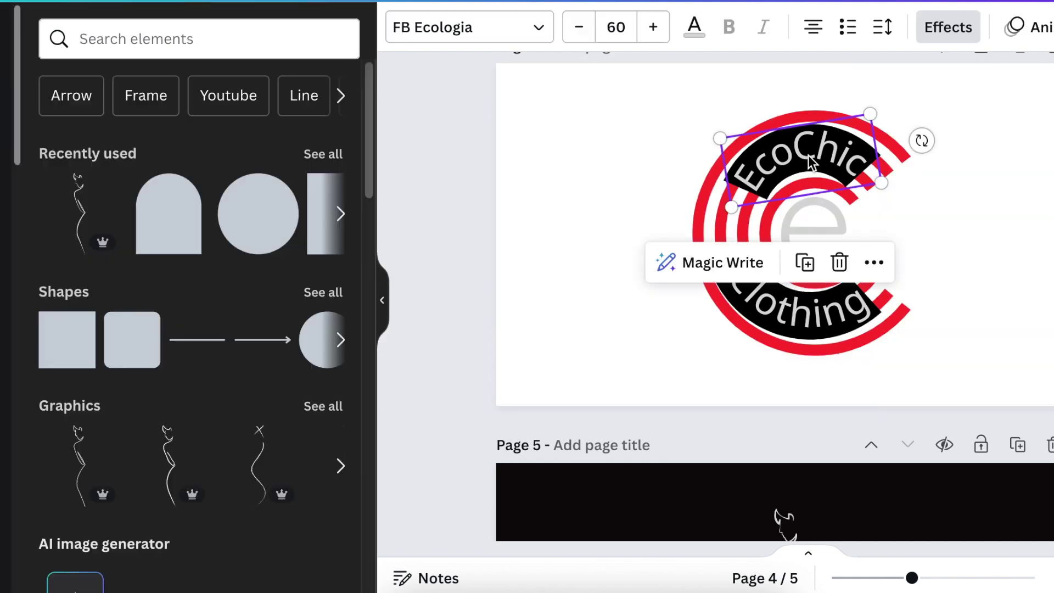
pyautogui.click(949, 33)
pyautogui.scroll(-10, 228, 439)
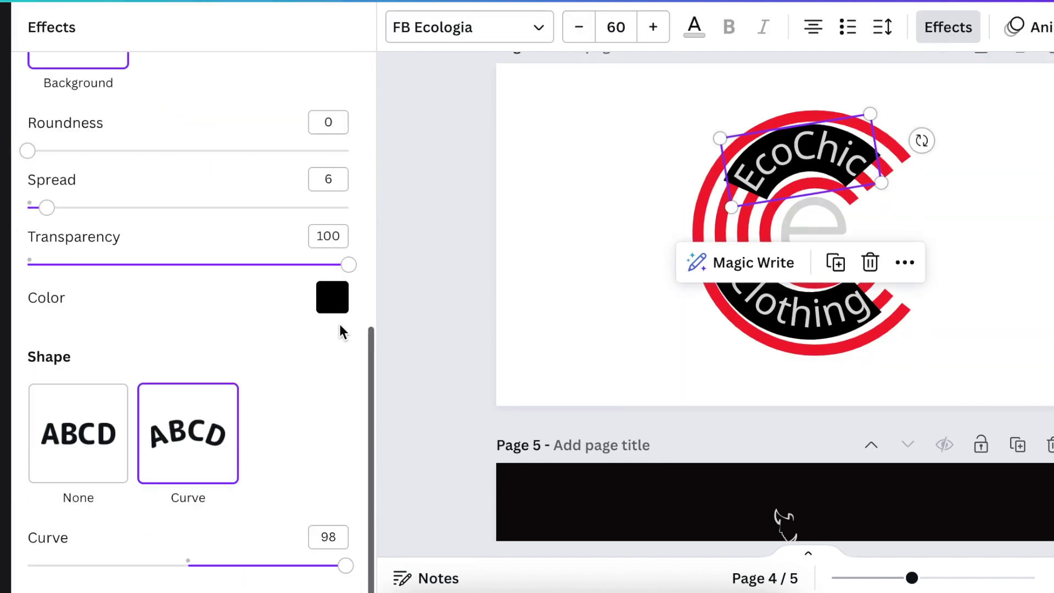
pyautogui.click(336, 299)
pyautogui.click(301, 151)
pyautogui.click(598, 335)
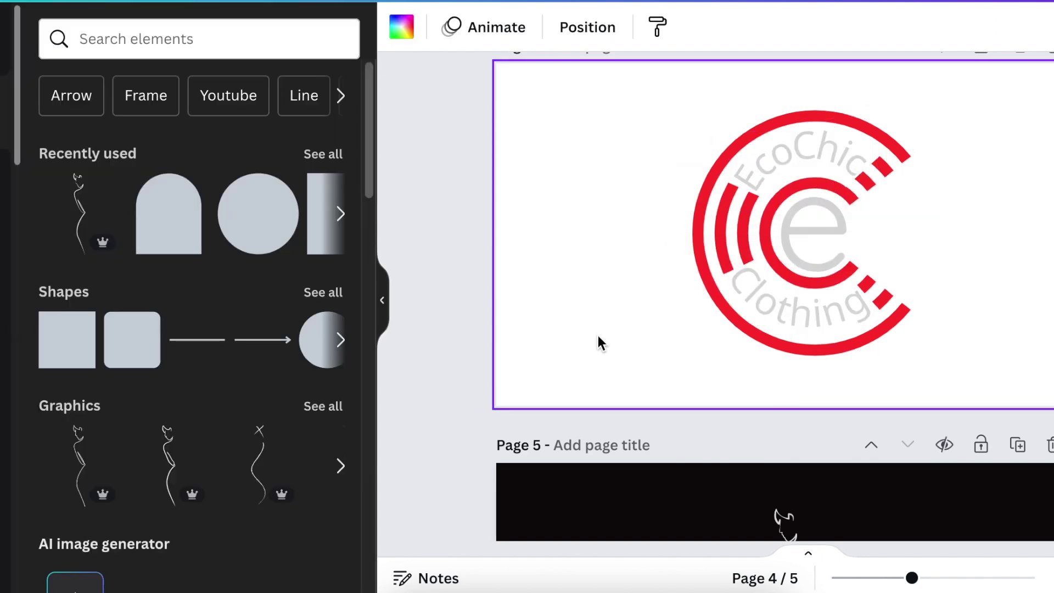
pyautogui.scroll(-1, 936, 294)
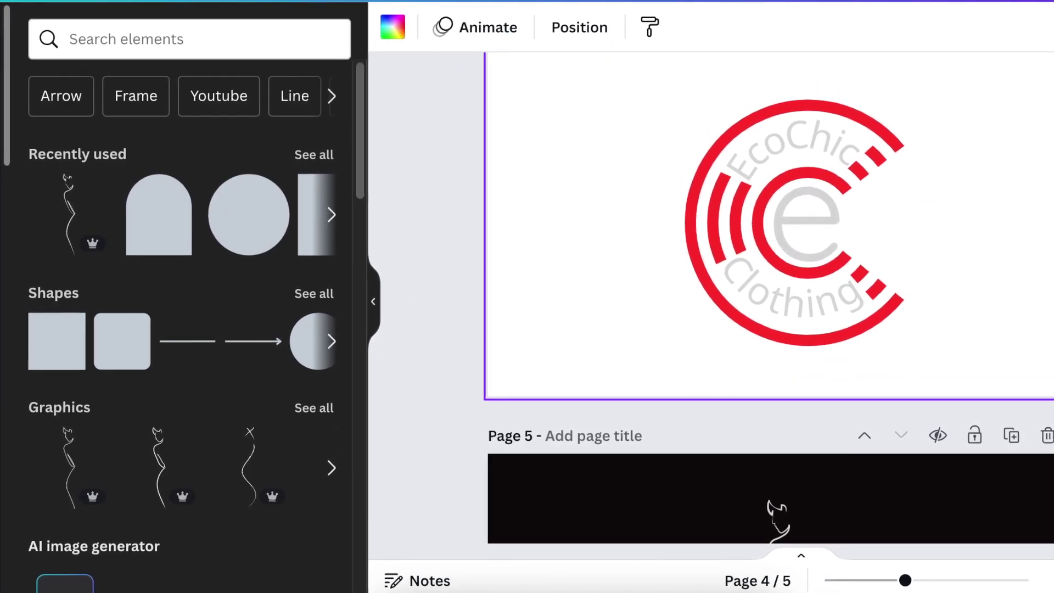
# - Download only page 4 as a PNG with a transparent background
pyautogui.click(1048, 6)
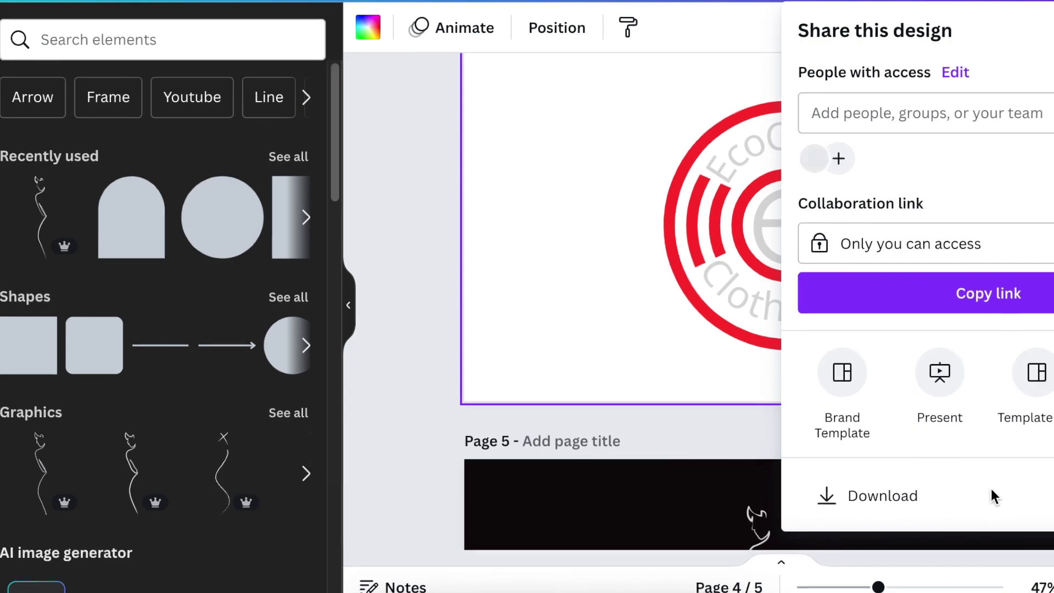
pyautogui.click(980, 506)
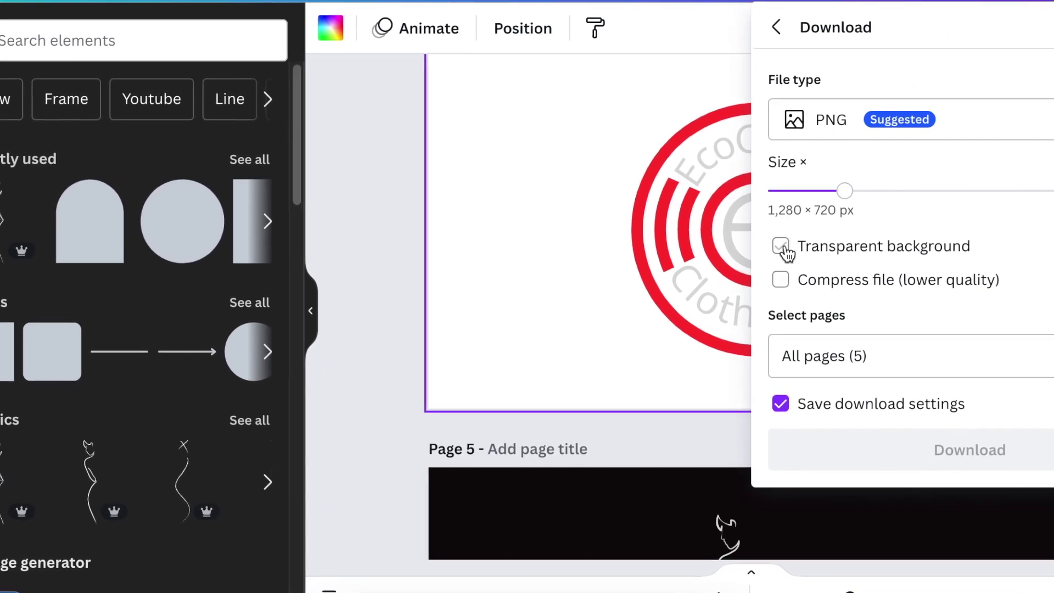
pyautogui.click(805, 244)
pyautogui.scroll(3, 566, 274)
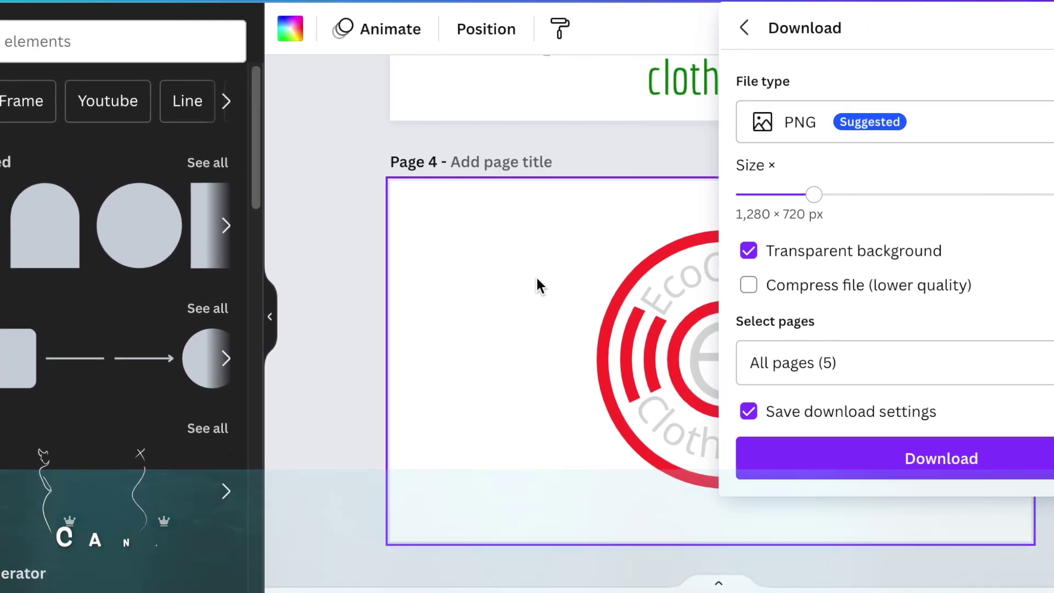
pyautogui.click(1007, 369)
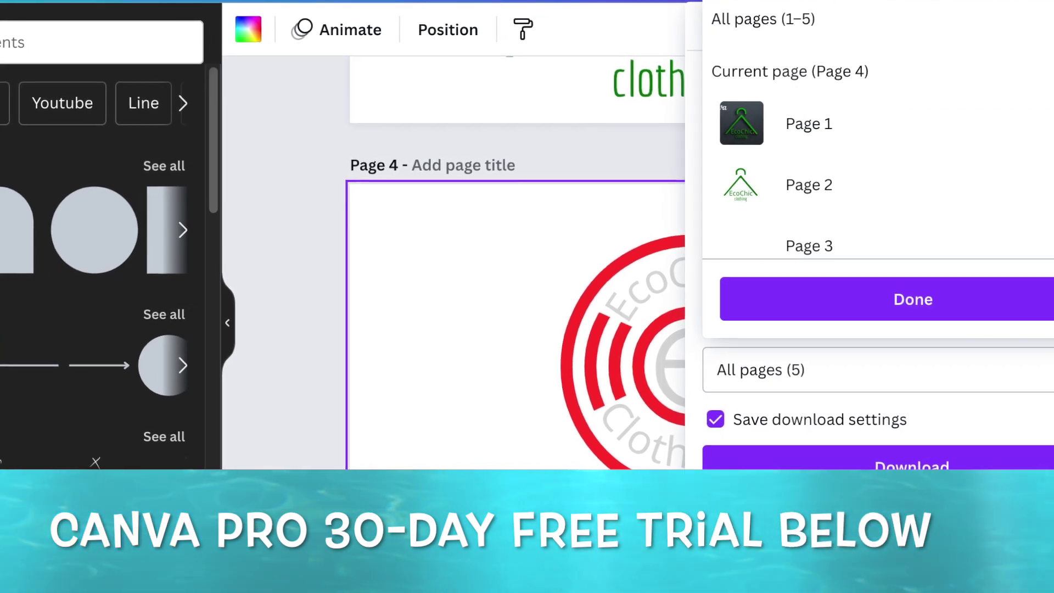
pyautogui.click(1049, 19)
pyautogui.click(1051, 72)
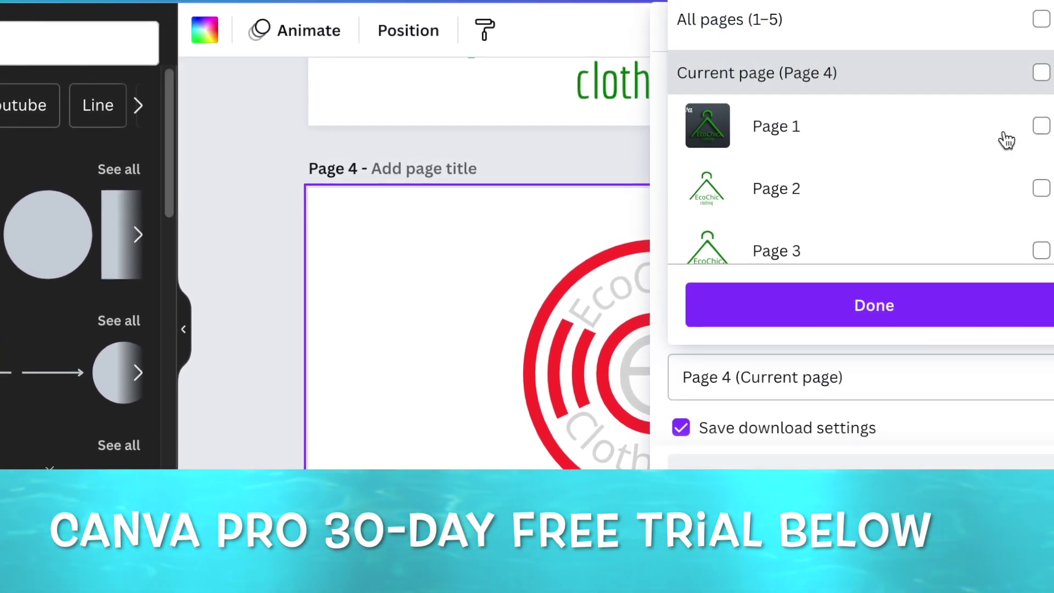
pyautogui.click(878, 316)
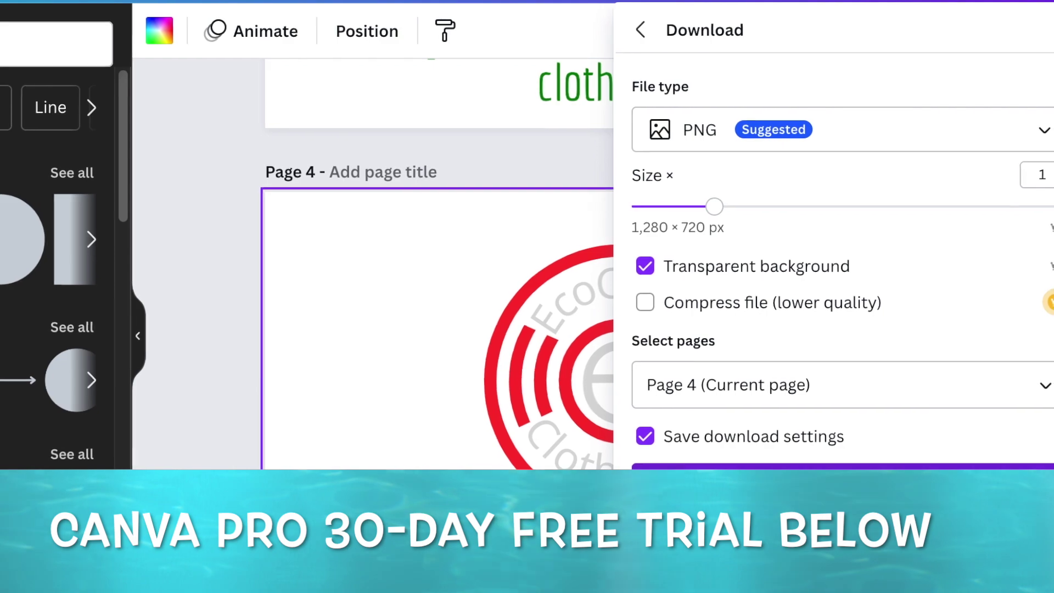
pyautogui.click(878, 488)
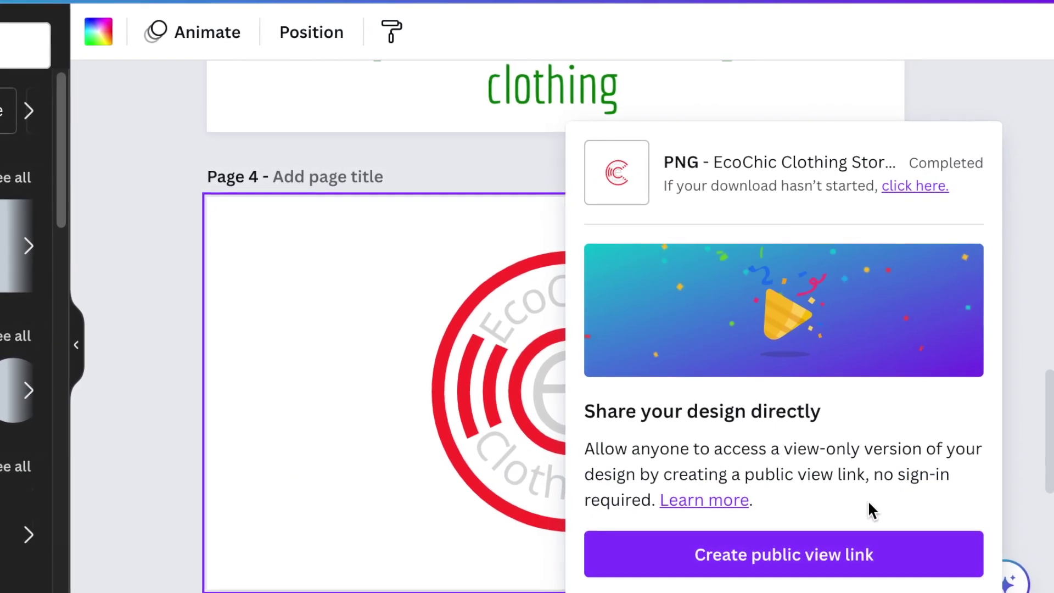
pyautogui.click(440, 534)
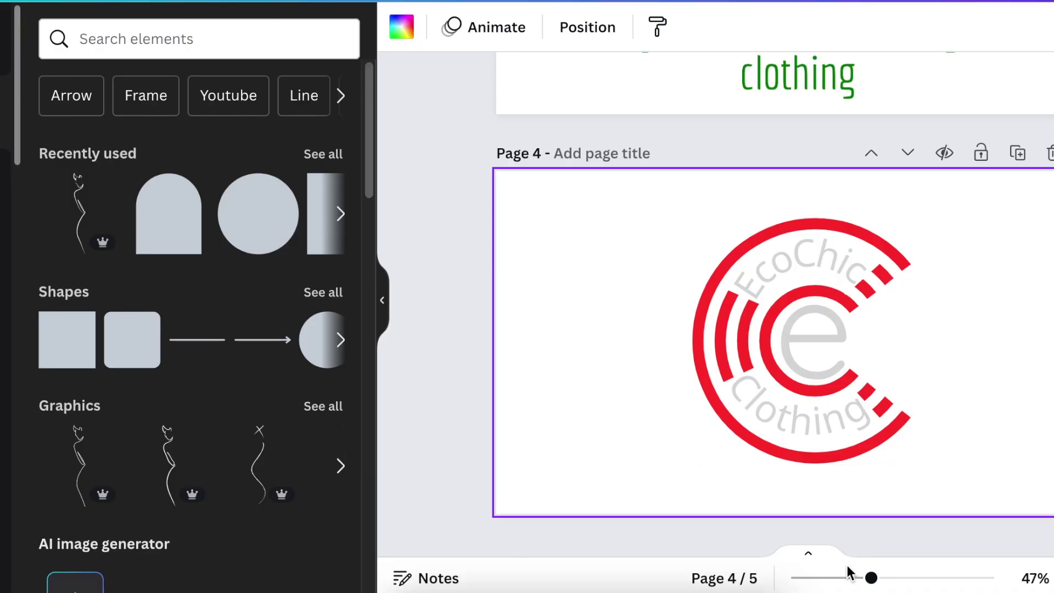
# - Add a blank page 6 and place the downloaded logo PNG on it
pyautogui.scroll(-8, 982, 355)
pyautogui.click(804, 496)
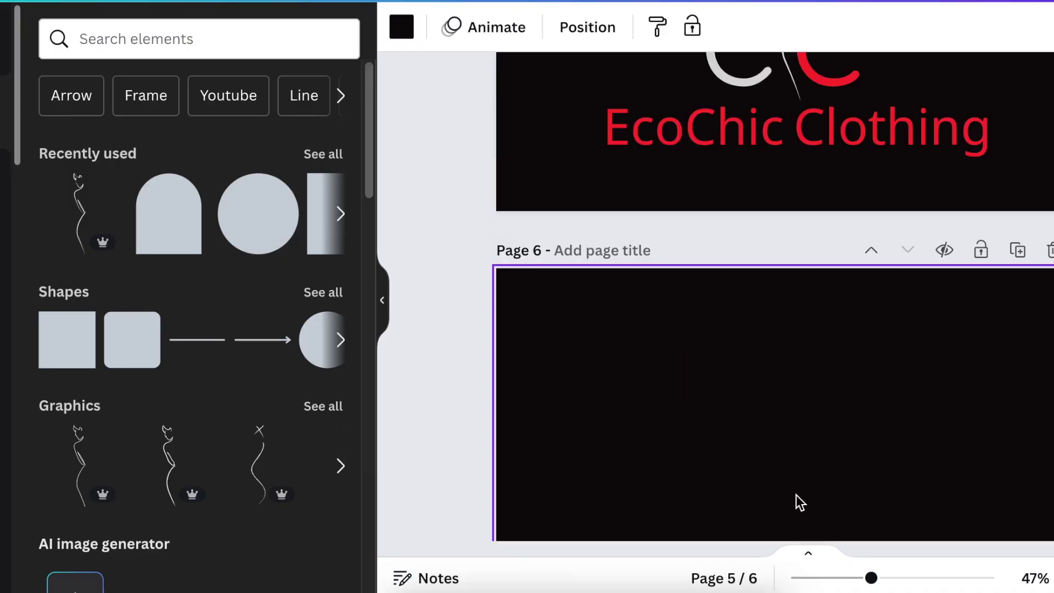
pyautogui.click(1000, 11)
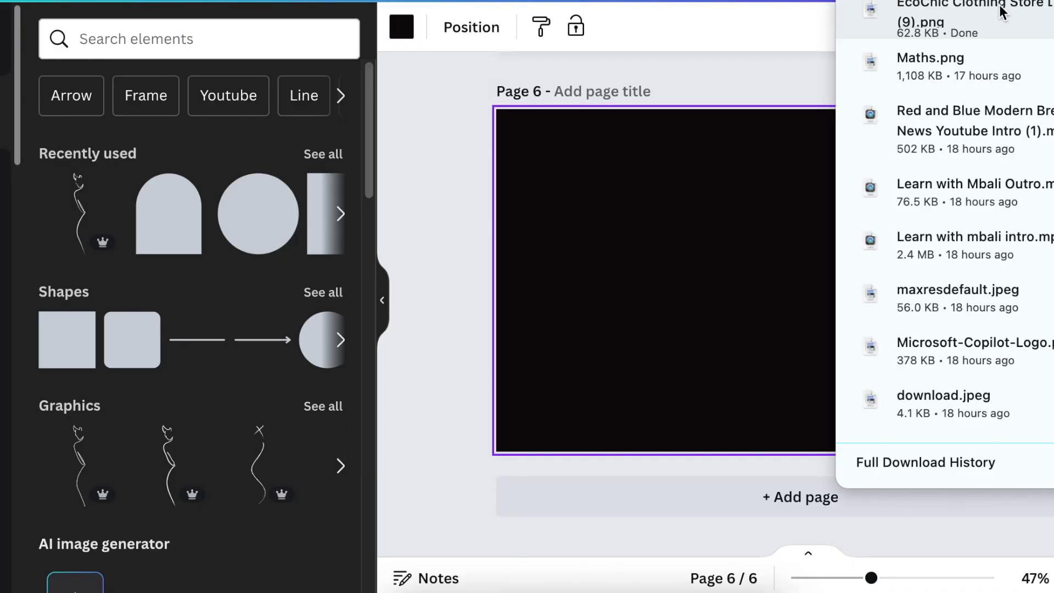
pyautogui.moveTo(953, 25); pyautogui.dragTo(683, 356)
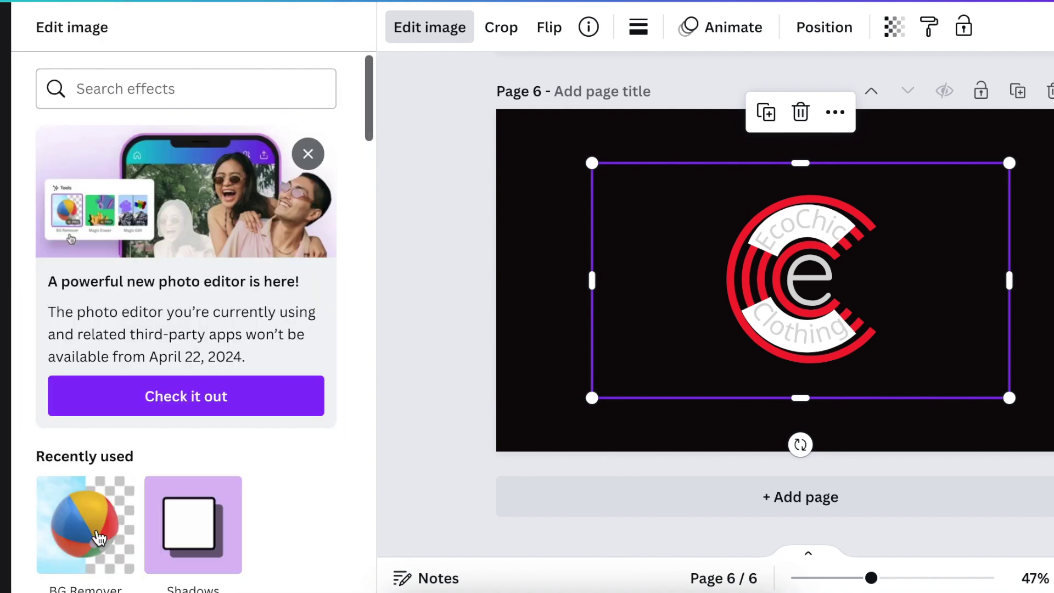
# - Remove the placed logo's background with BG Remover and start another design download
pyautogui.click(100, 536)
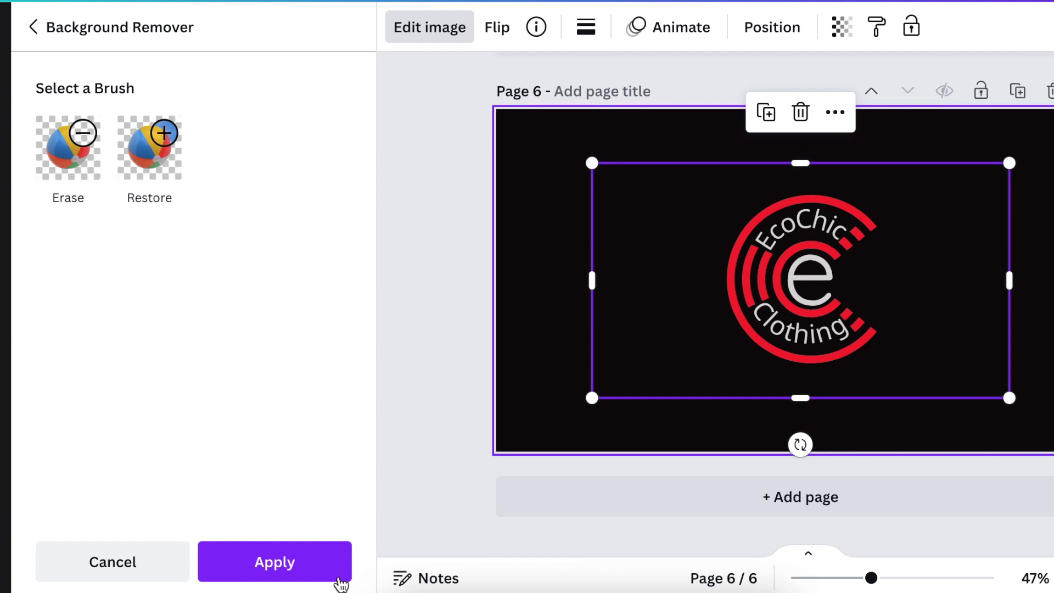
pyautogui.click(288, 571)
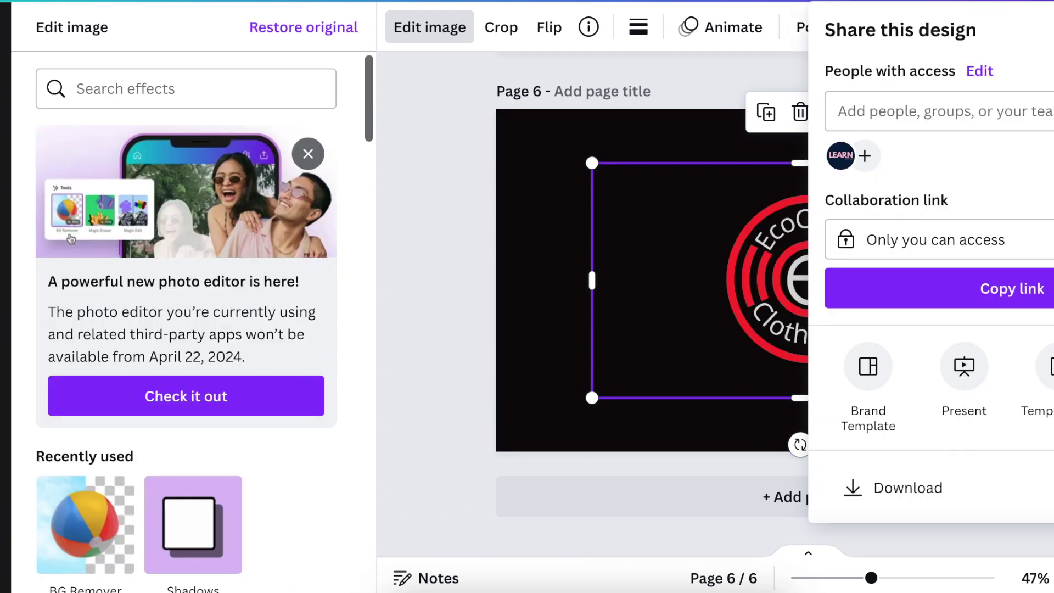
pyautogui.click(1014, 494)
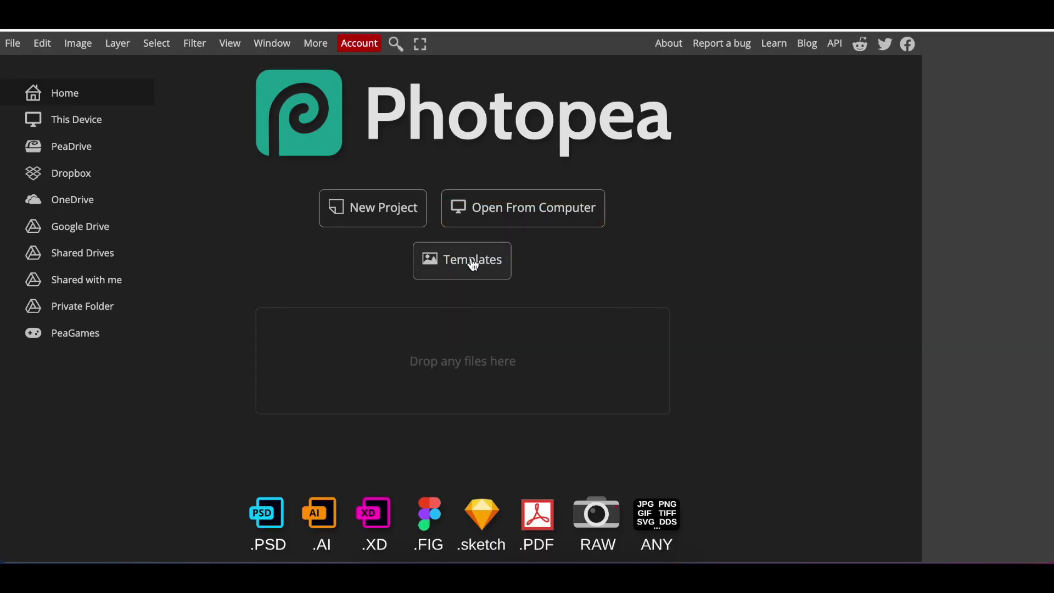
# - Open the Black Wall 3D Logo Mockup template from Photopea's templates
pyautogui.click(472, 264)
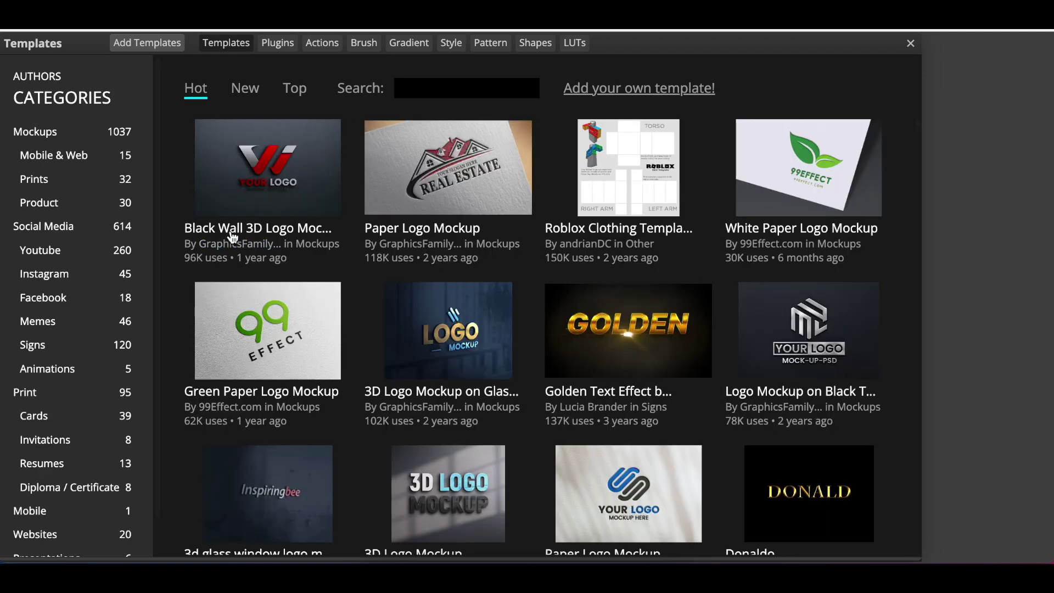
pyautogui.click(232, 237)
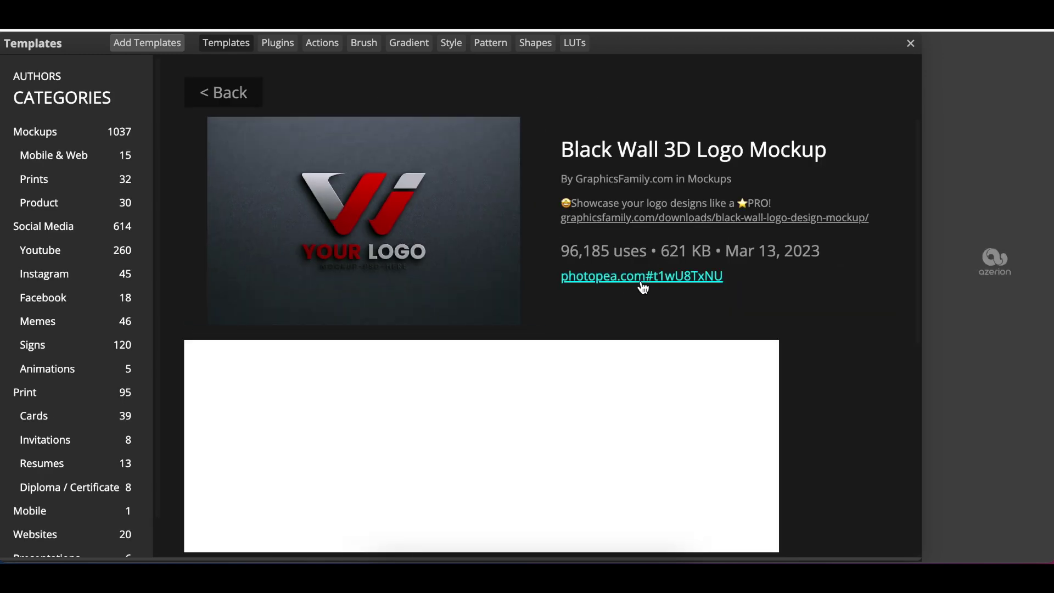
pyautogui.click(641, 279)
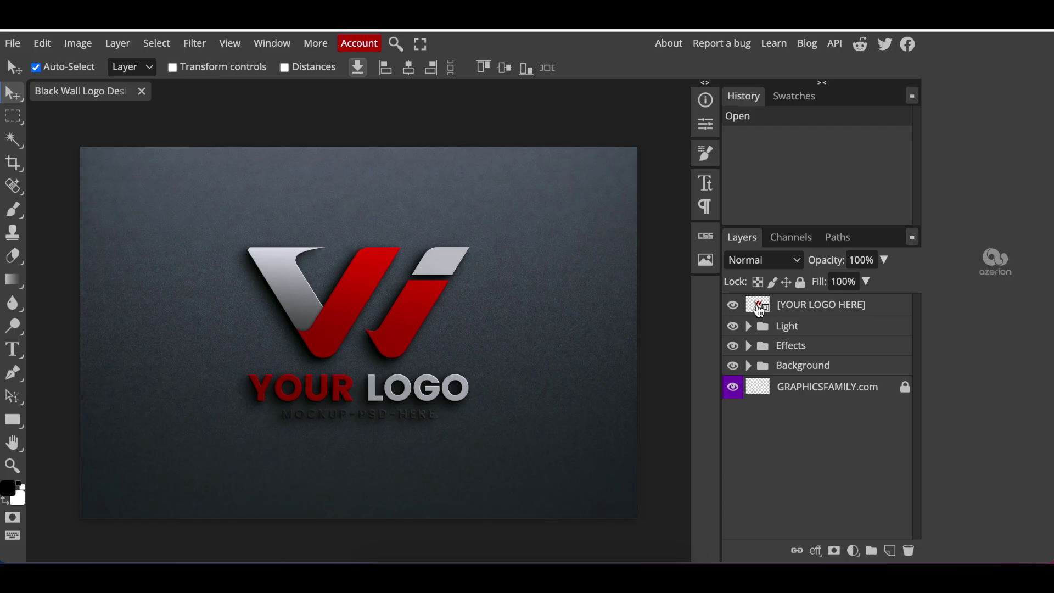
# - Open the [YOUR LOGO HERE] smart object and hide its Graphicsfamily 1 placeholder layer
pyautogui.click(760, 310)
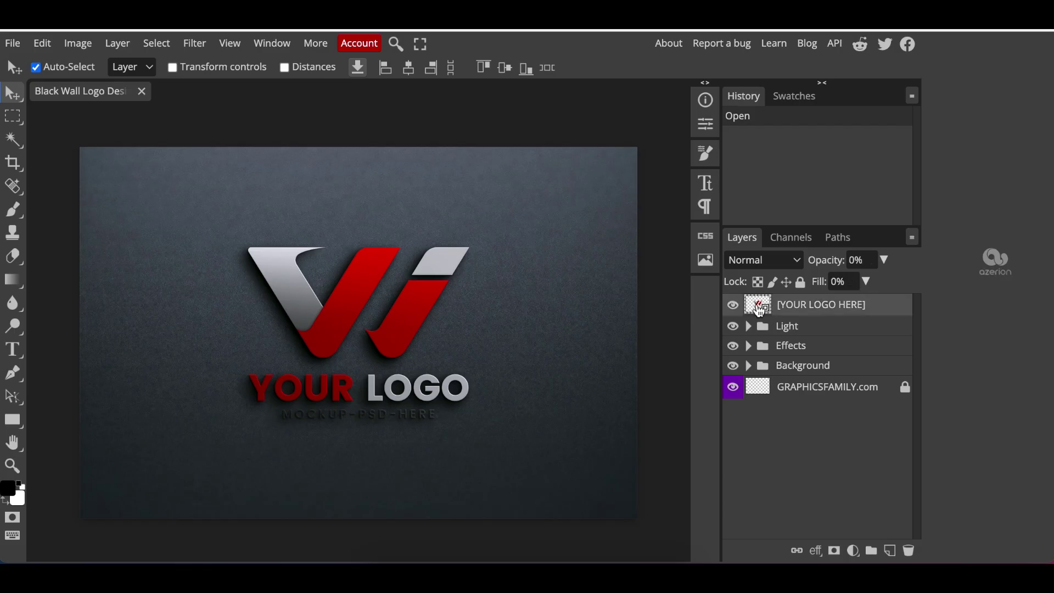
pyautogui.doubleClick(760, 311)
pyautogui.click(734, 308)
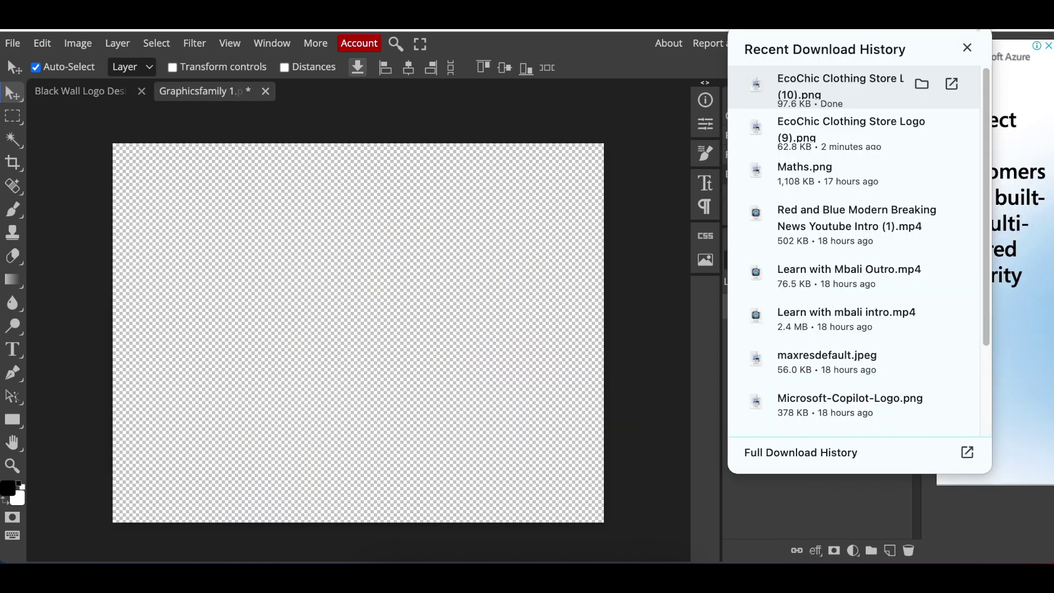
# - Place the EcoChic logo in the smart object, enlarge it to about 244%, and return to the mockup
pyautogui.moveTo(408, 338); pyautogui.dragTo(409, 338)
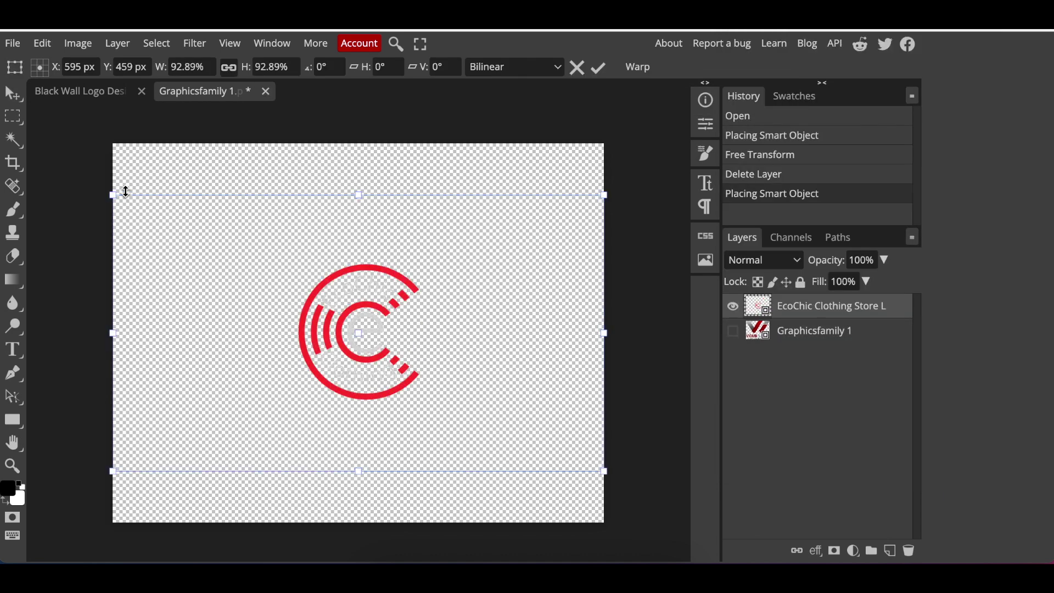
pyautogui.moveTo(113, 195); pyautogui.dragTo(163, 278)
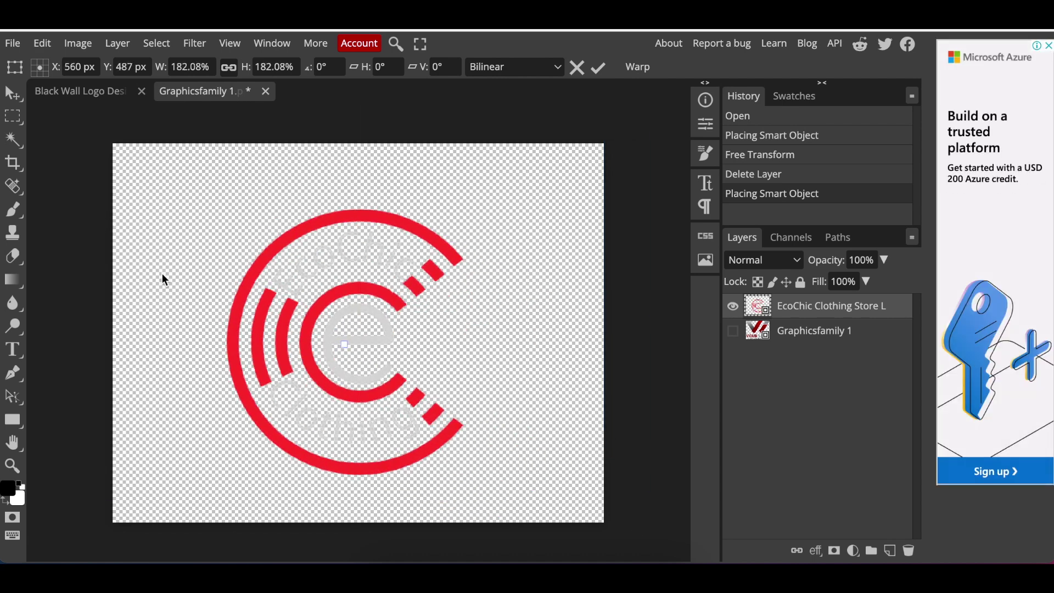
pyautogui.hotkey('ctrl', '-')
pyautogui.moveTo(364, 460); pyautogui.dragTo(298, 367)
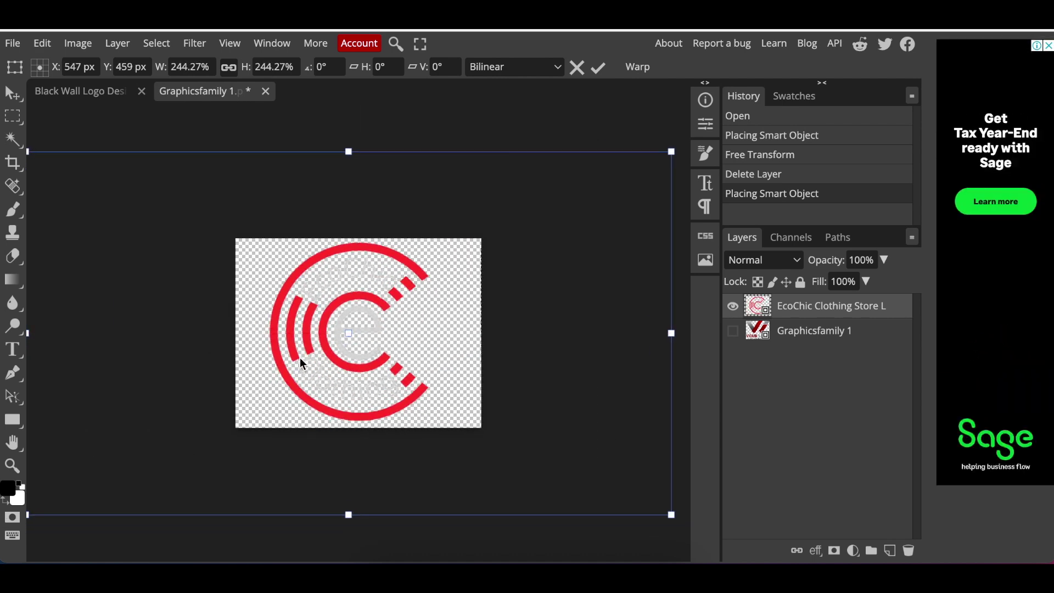
pyautogui.press('Return')
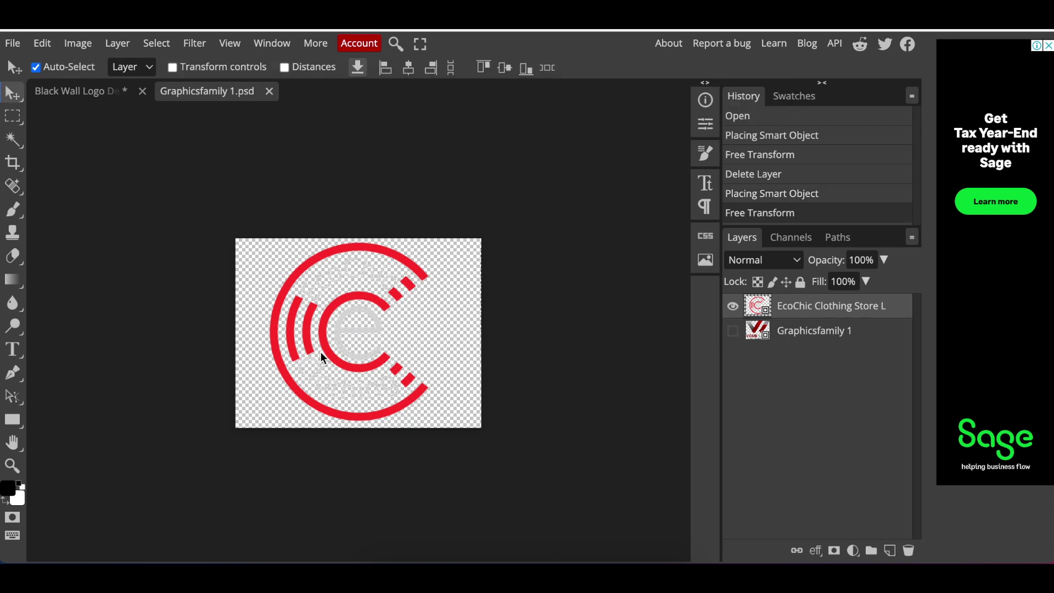
pyautogui.click(58, 91)
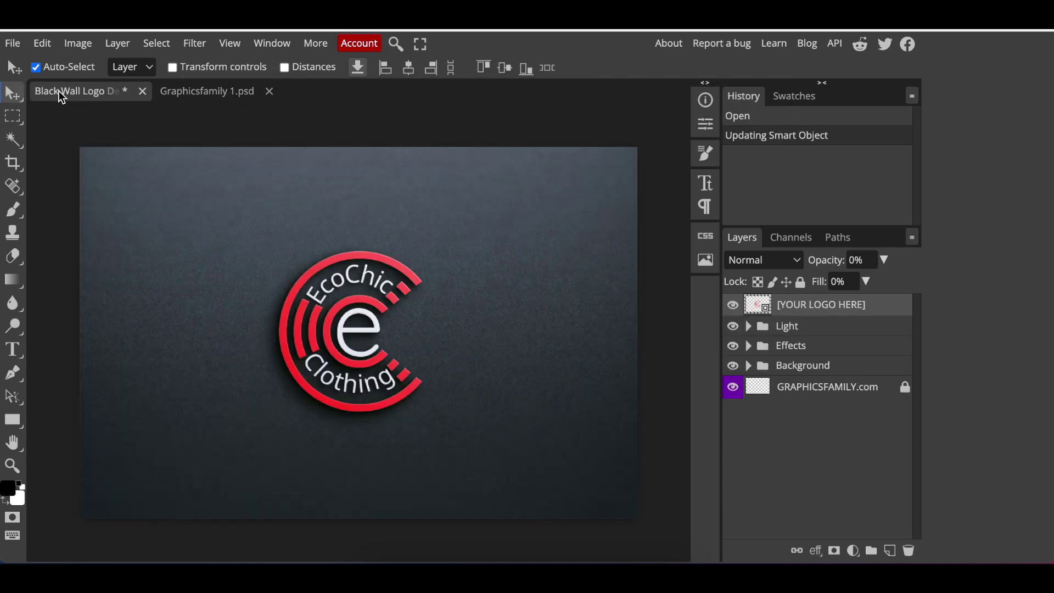
# - Export the dark-wall mockup as a 1350 × 900 PNG through File > Export as
pyautogui.click(12, 43)
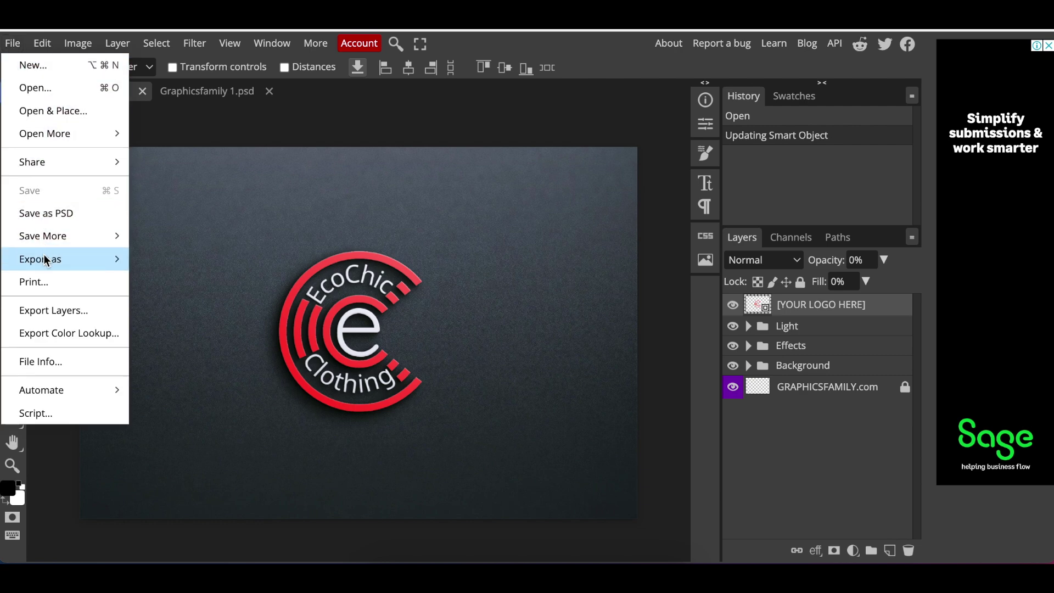
pyautogui.moveTo(44, 255)
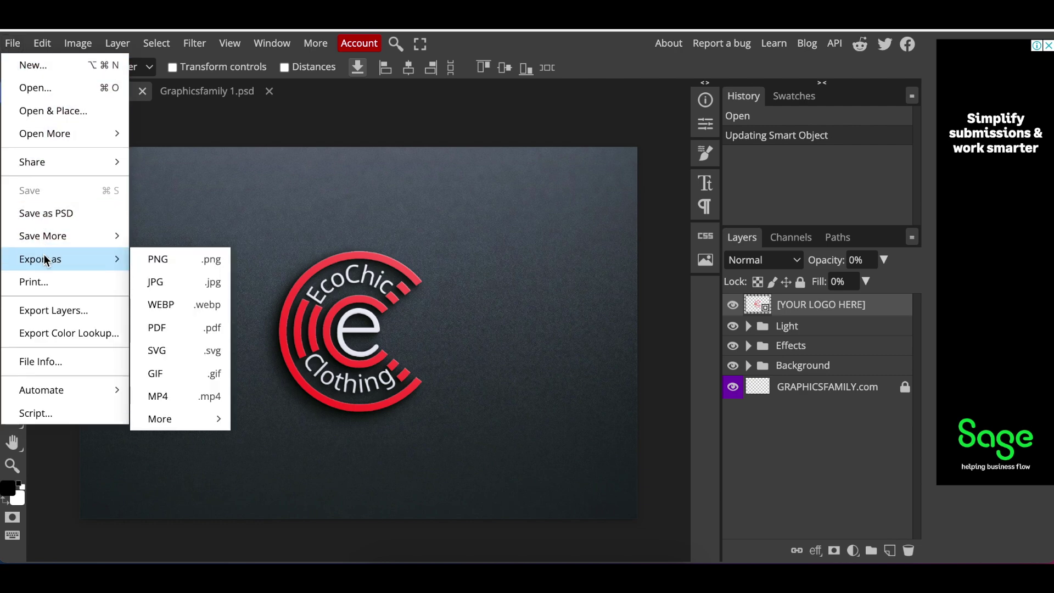
pyautogui.click(160, 259)
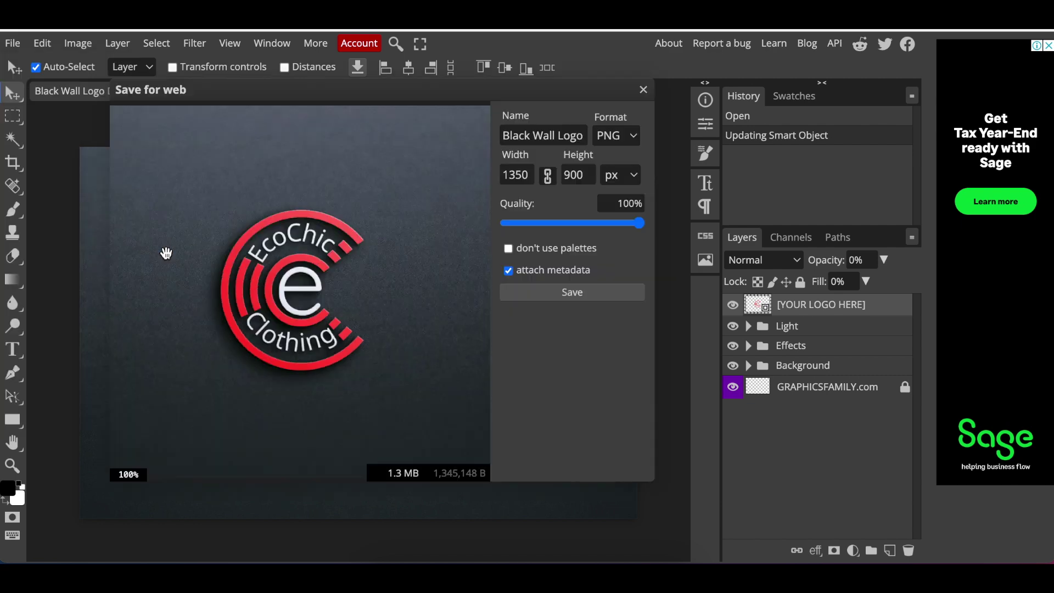
pyautogui.click(542, 294)
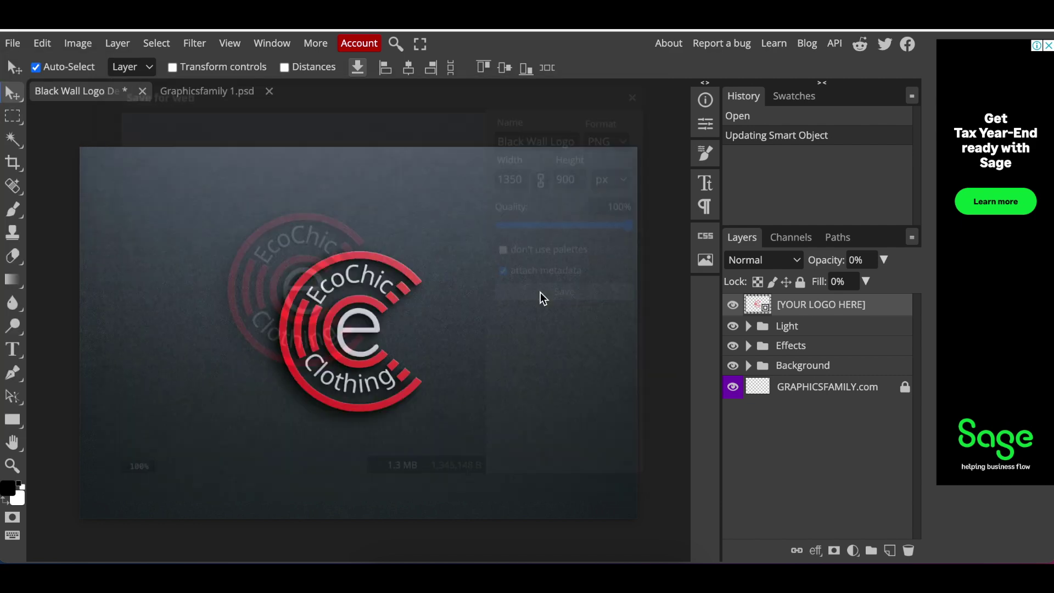